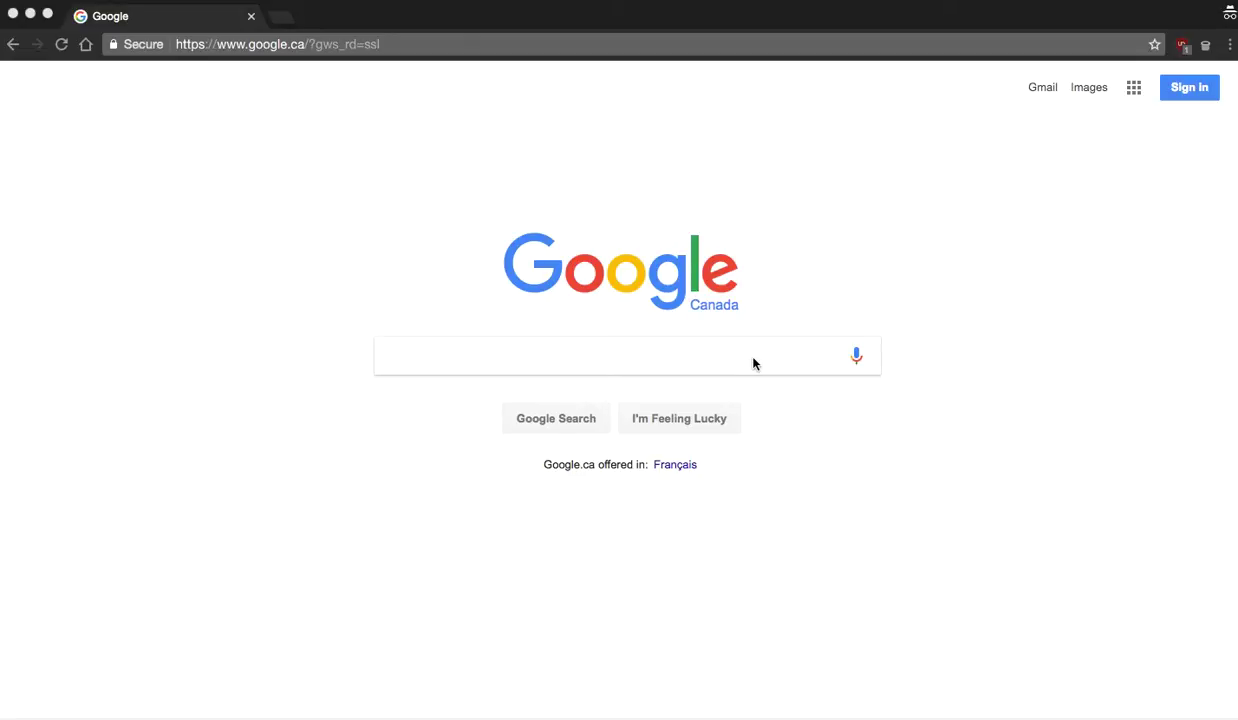
Go to skyscanner.com in Chrome to load the Skyscanner Canada flight search page.
left_click(1229, 44)
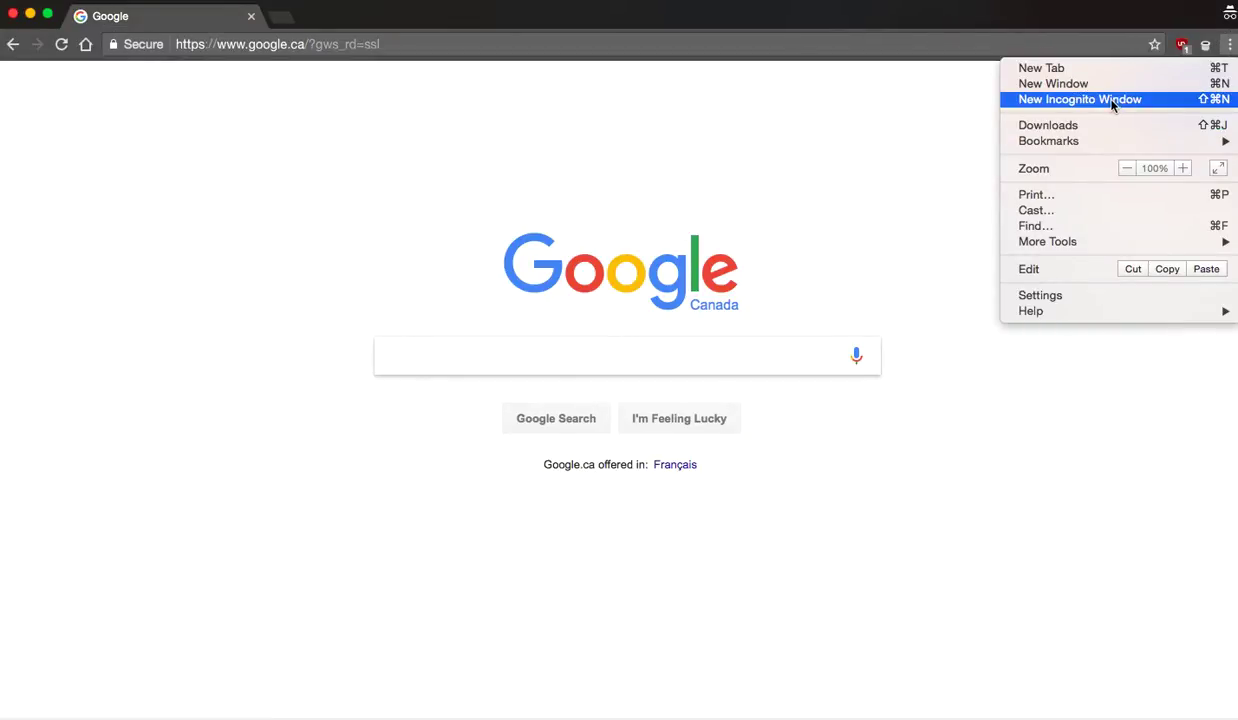
left_click(771, 102)
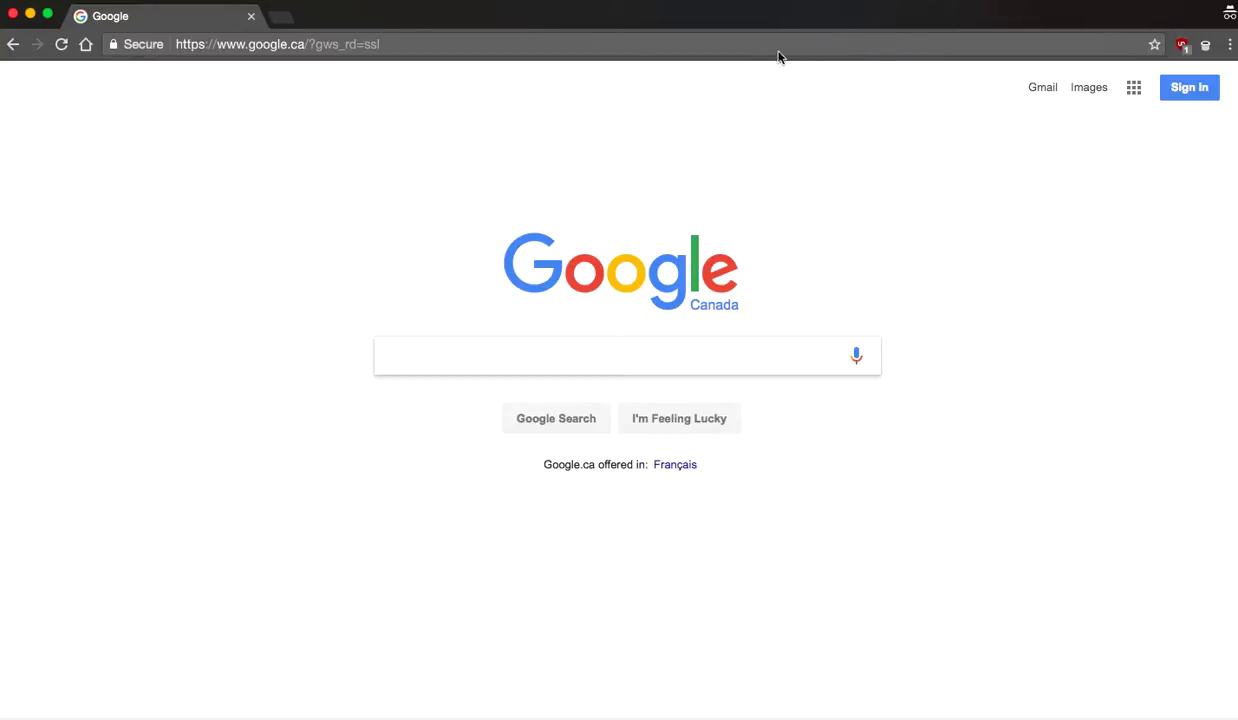
left_click(445, 46)
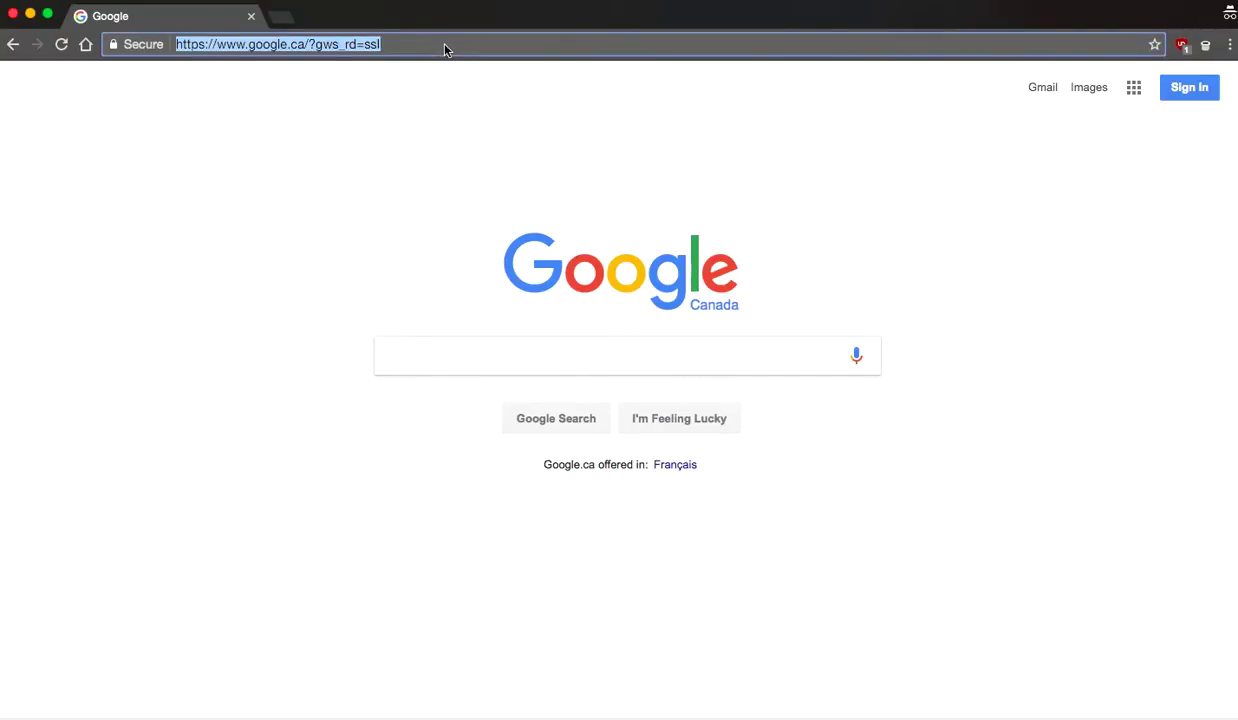
type("skyscanner.com")
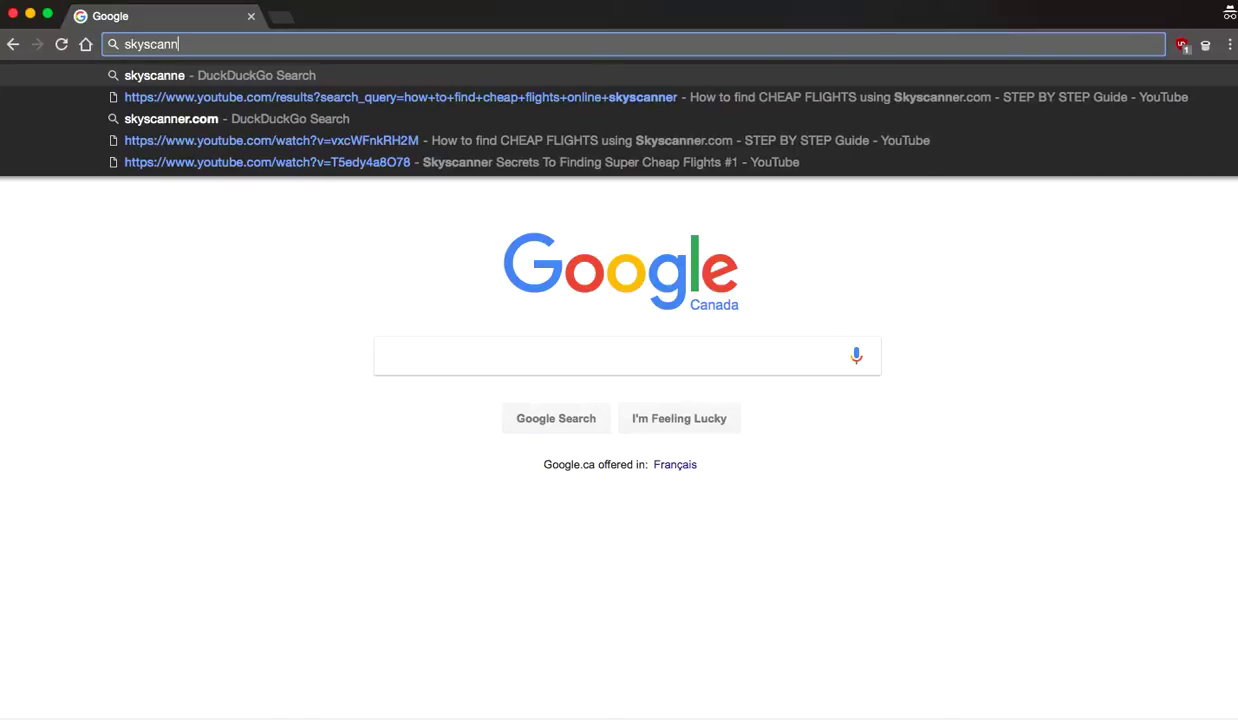
key("Return")
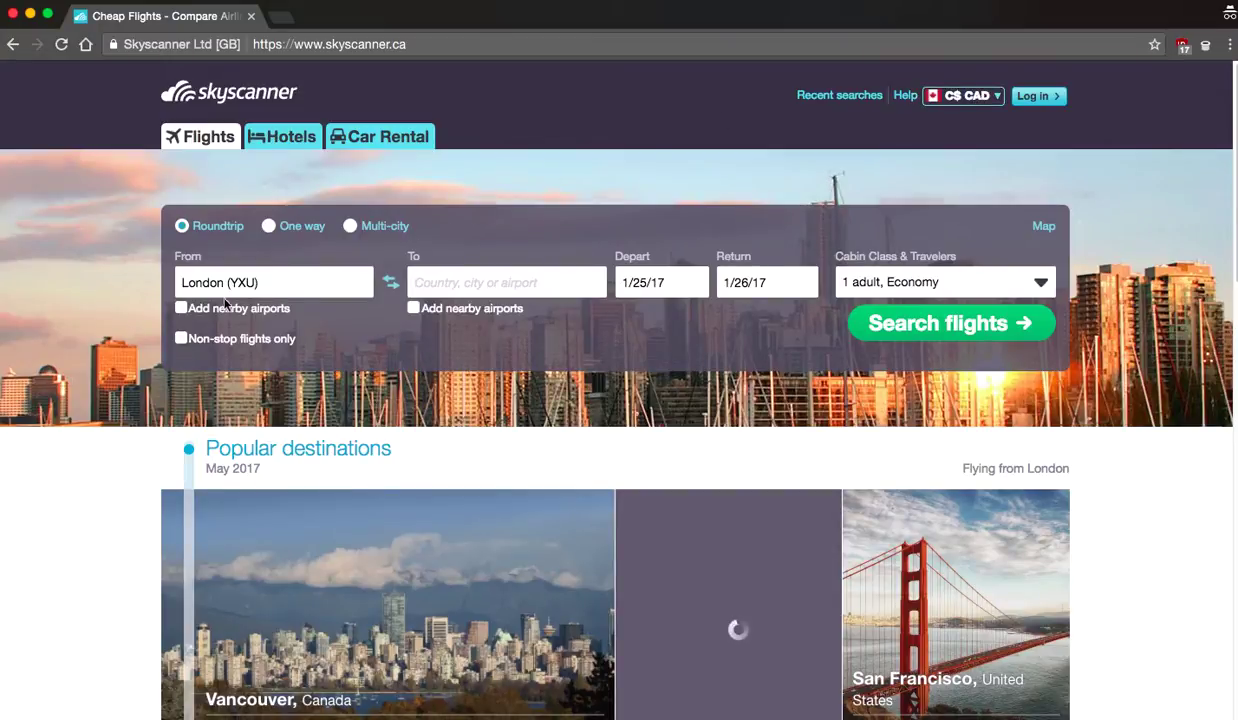
Route the round trip from Toronto (Any) to Miami, FL (Any) and bring up departure dates.
left_click(283, 280)
left_click_drag(283, 280, 168, 279)
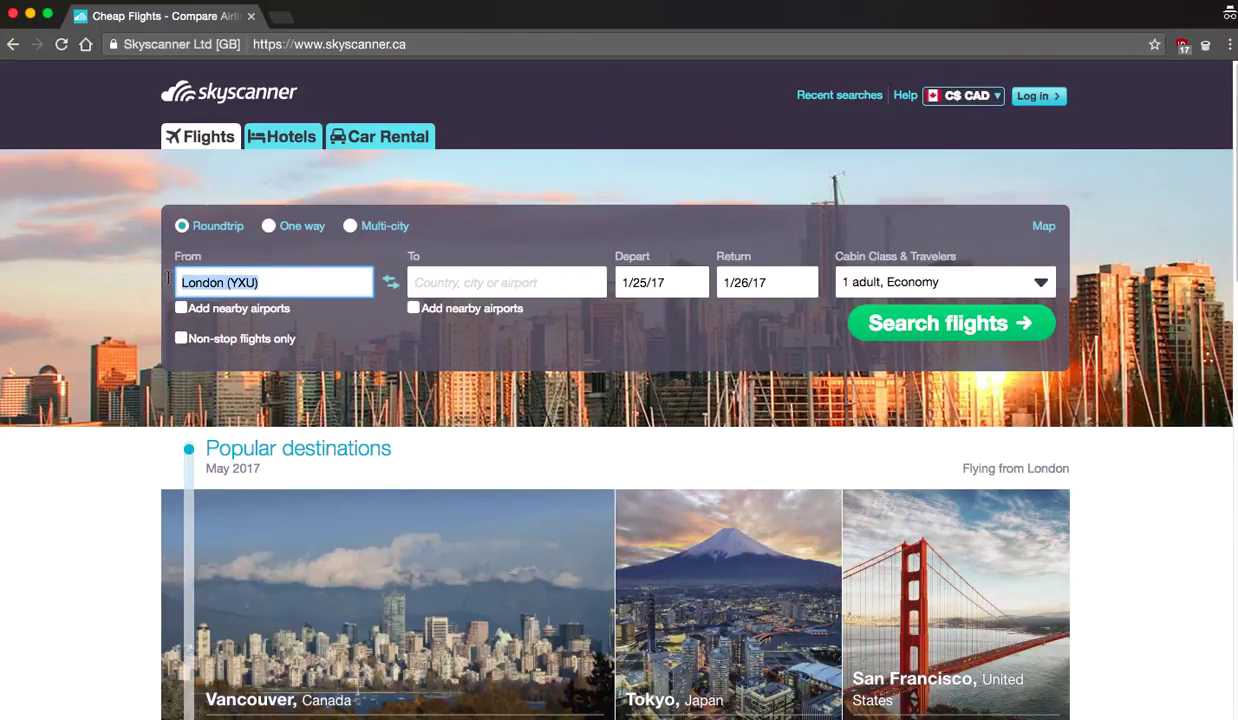
type("toro")
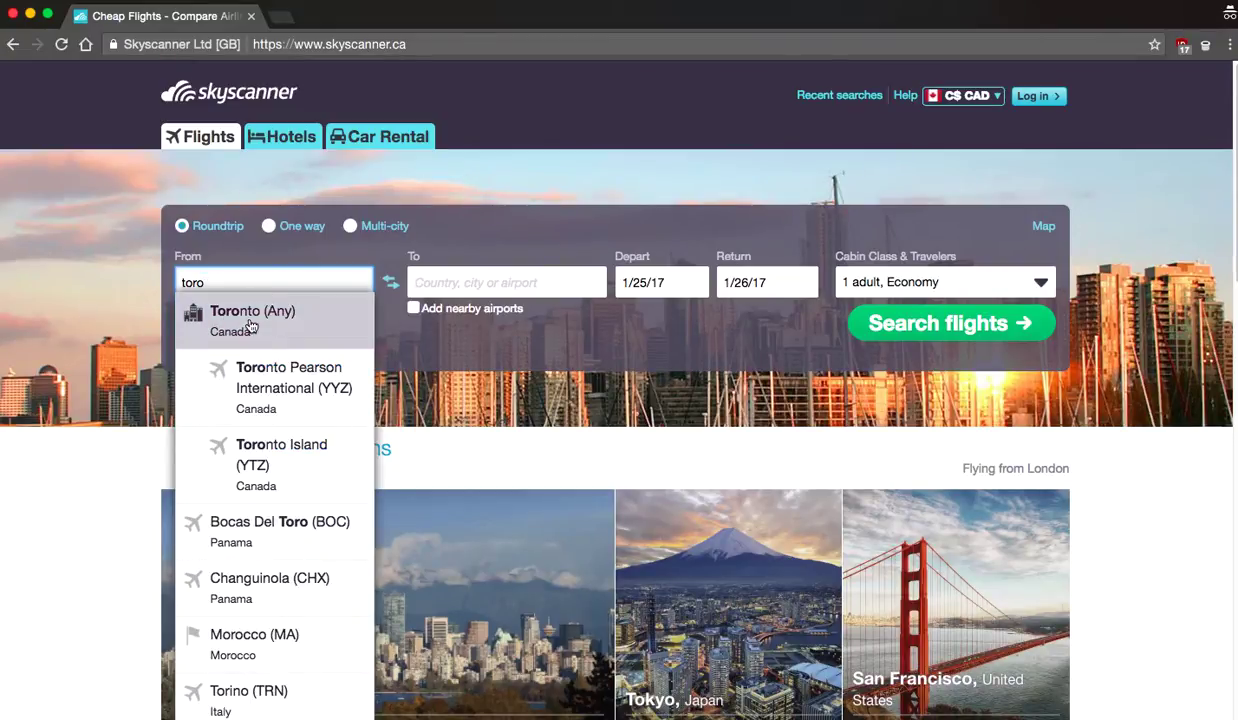
left_click(240, 316)
left_click(544, 283)
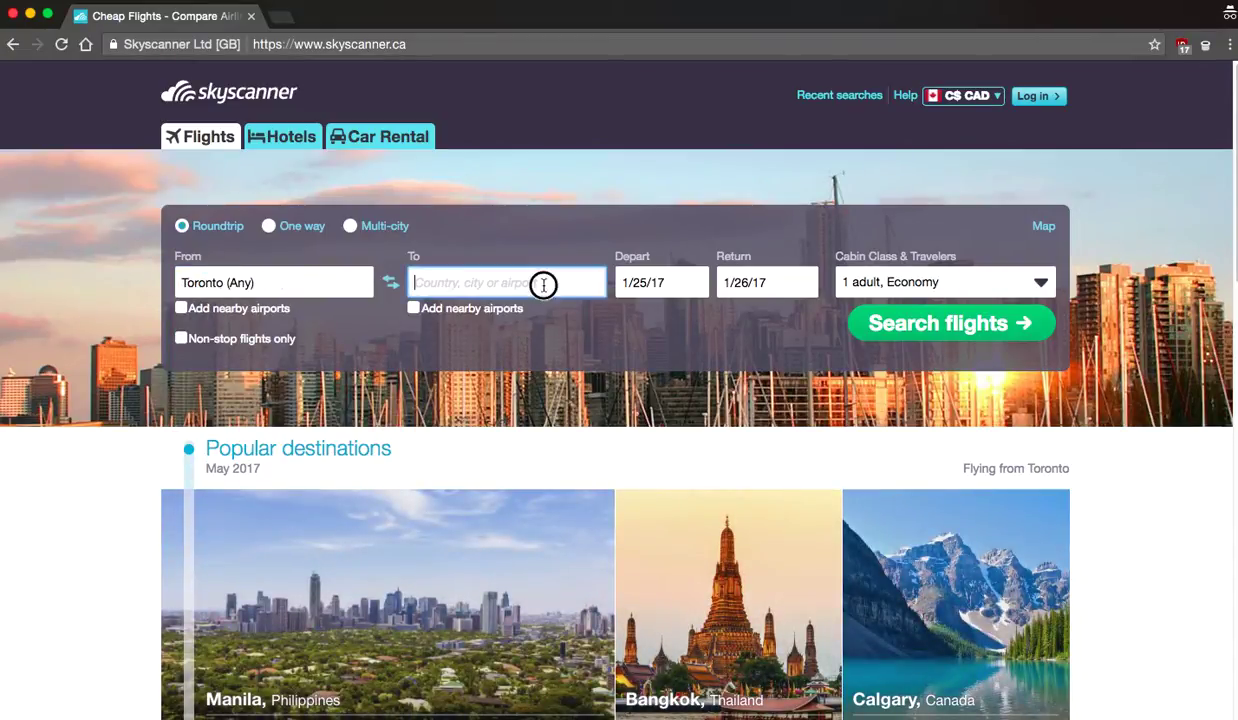
type("miami")
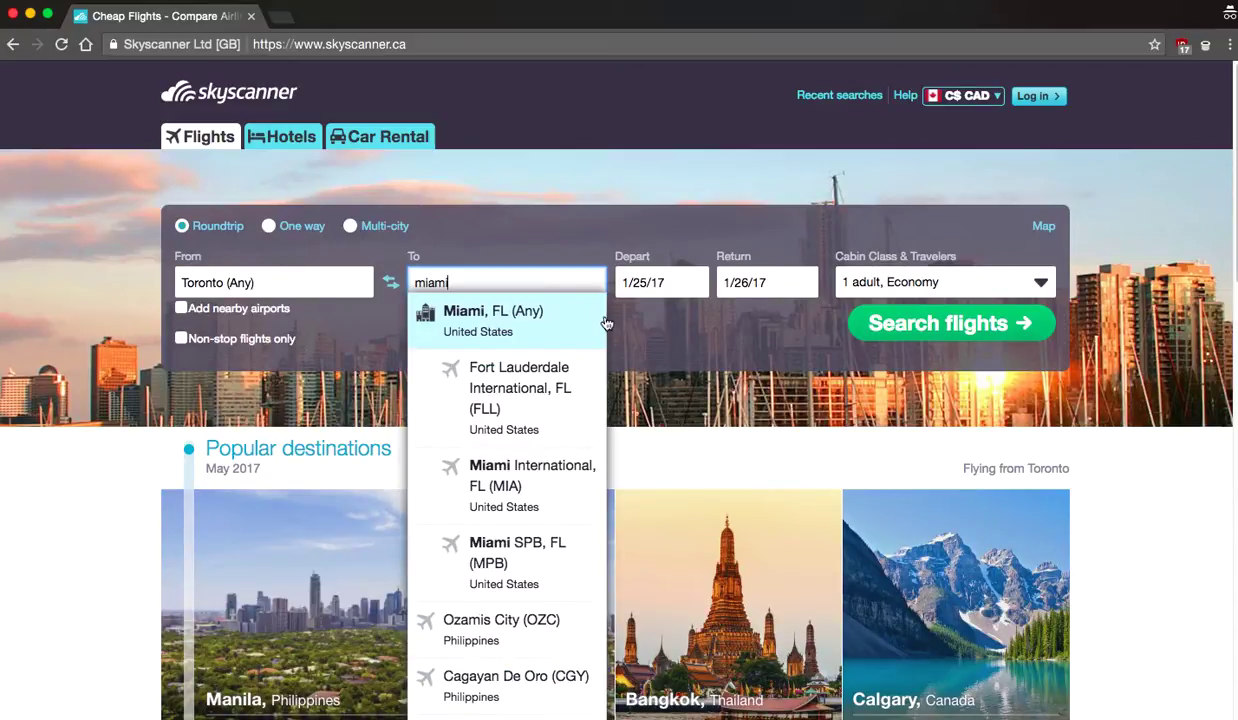
left_click(560, 301)
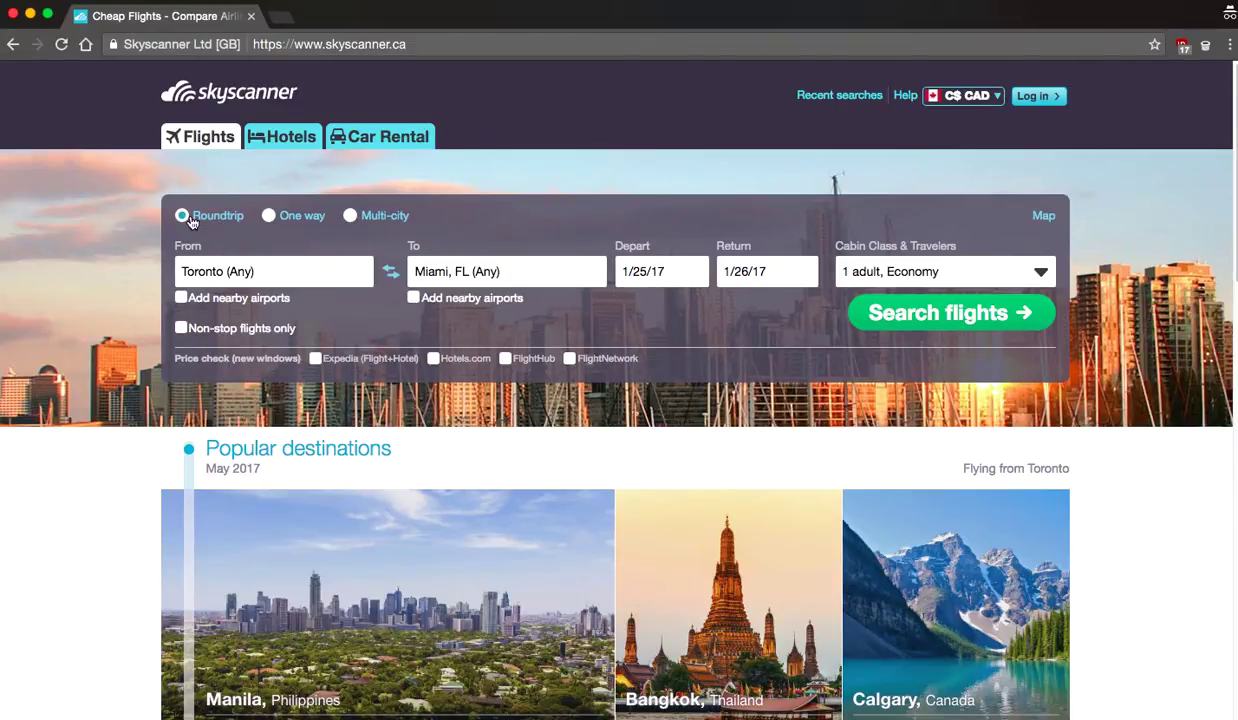
left_click(673, 281)
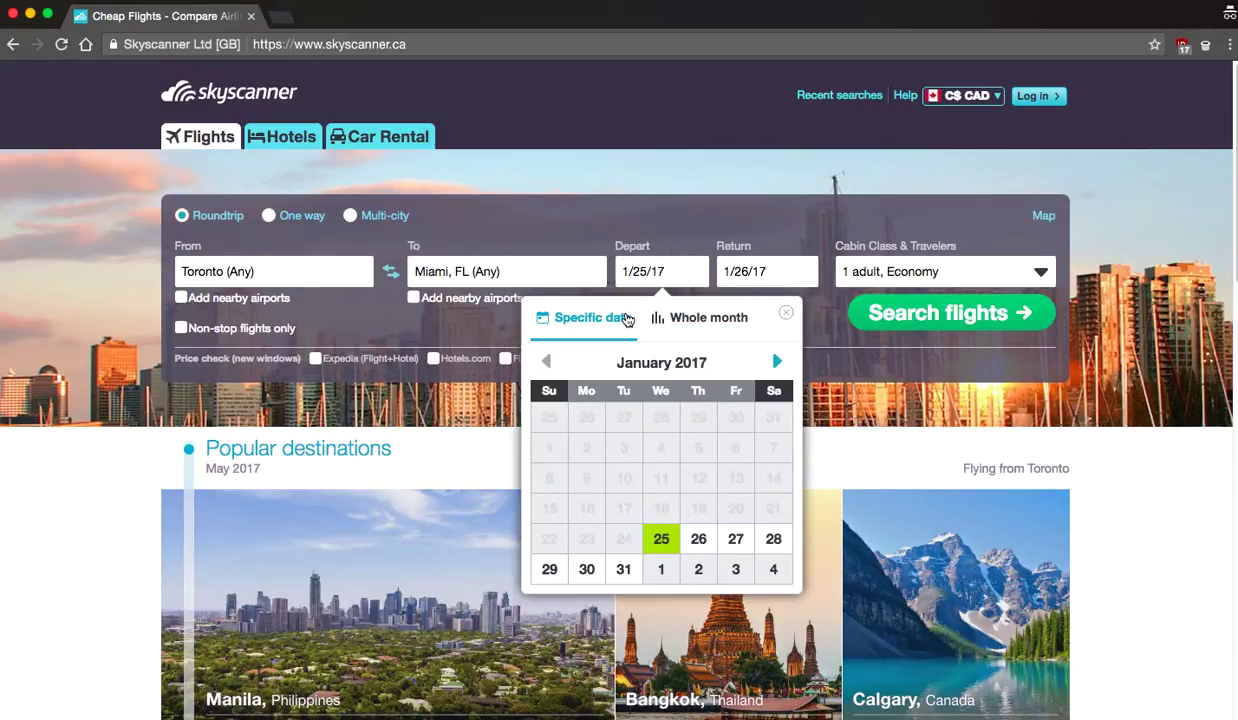
Choose whole month February 2017 for departure and return, then search flights.
left_click(701, 321)
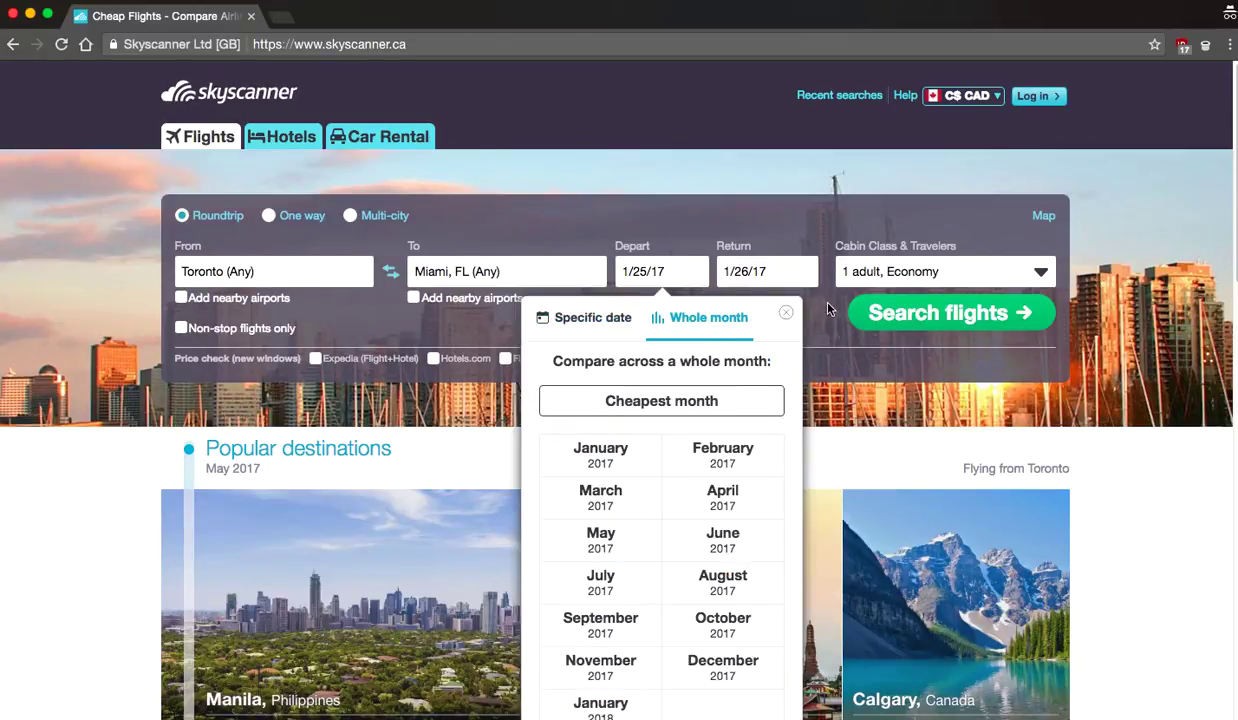
left_click(720, 456)
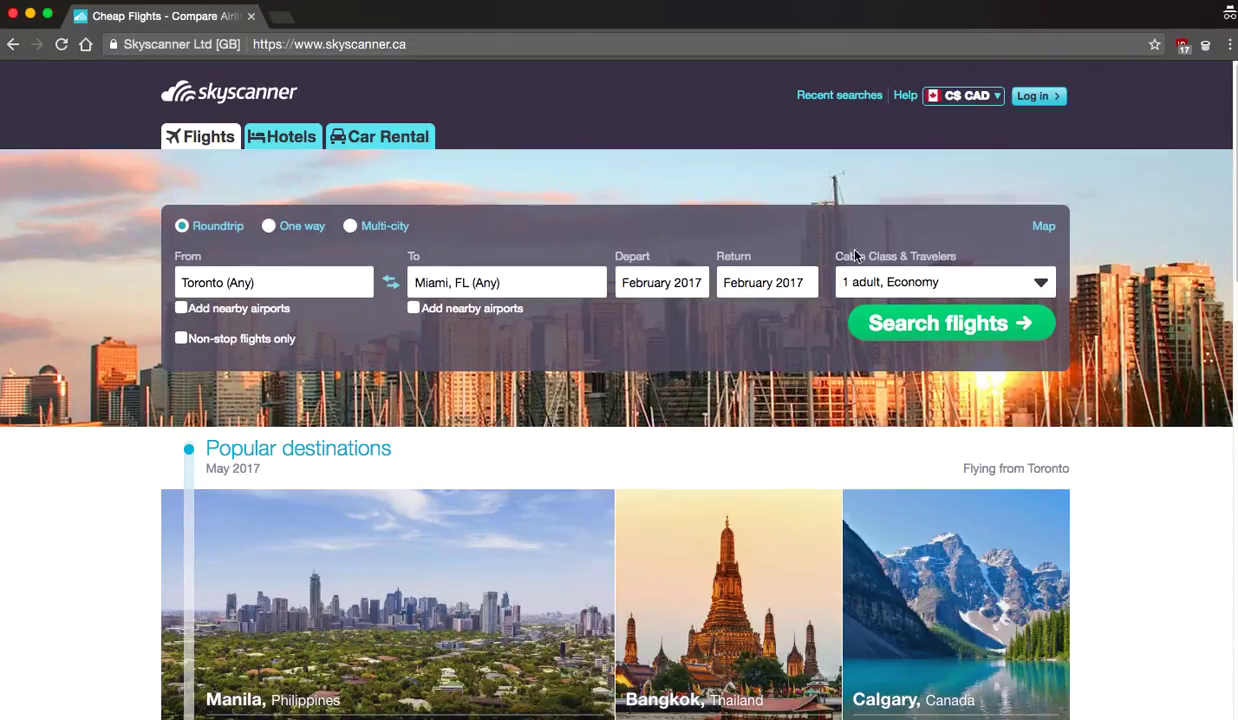
left_click(778, 288)
left_click(840, 459)
left_click(686, 291)
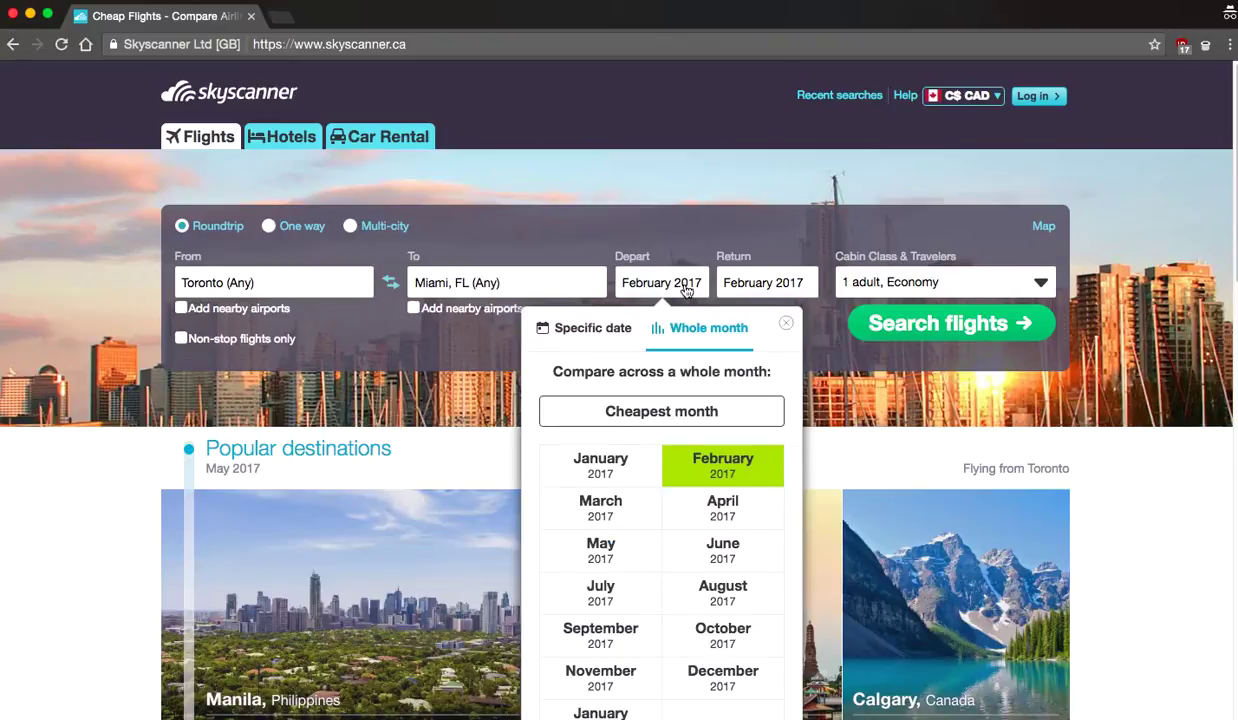
left_click(734, 479)
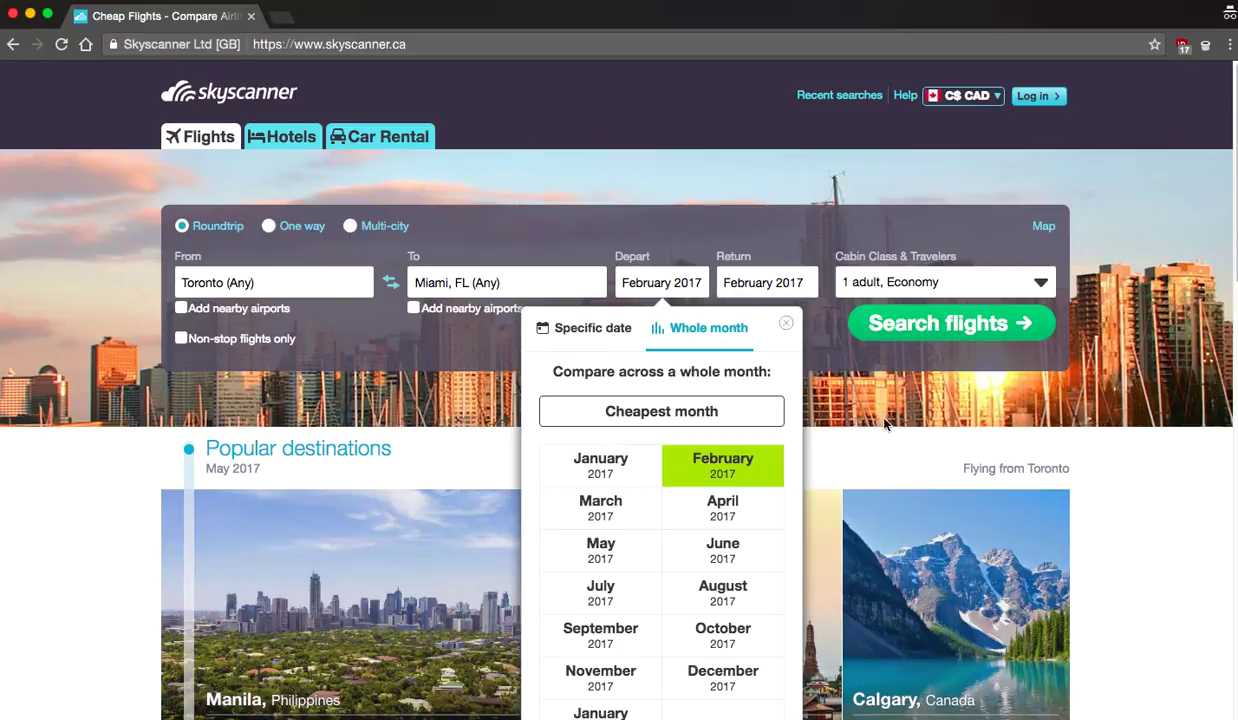
left_click(993, 321)
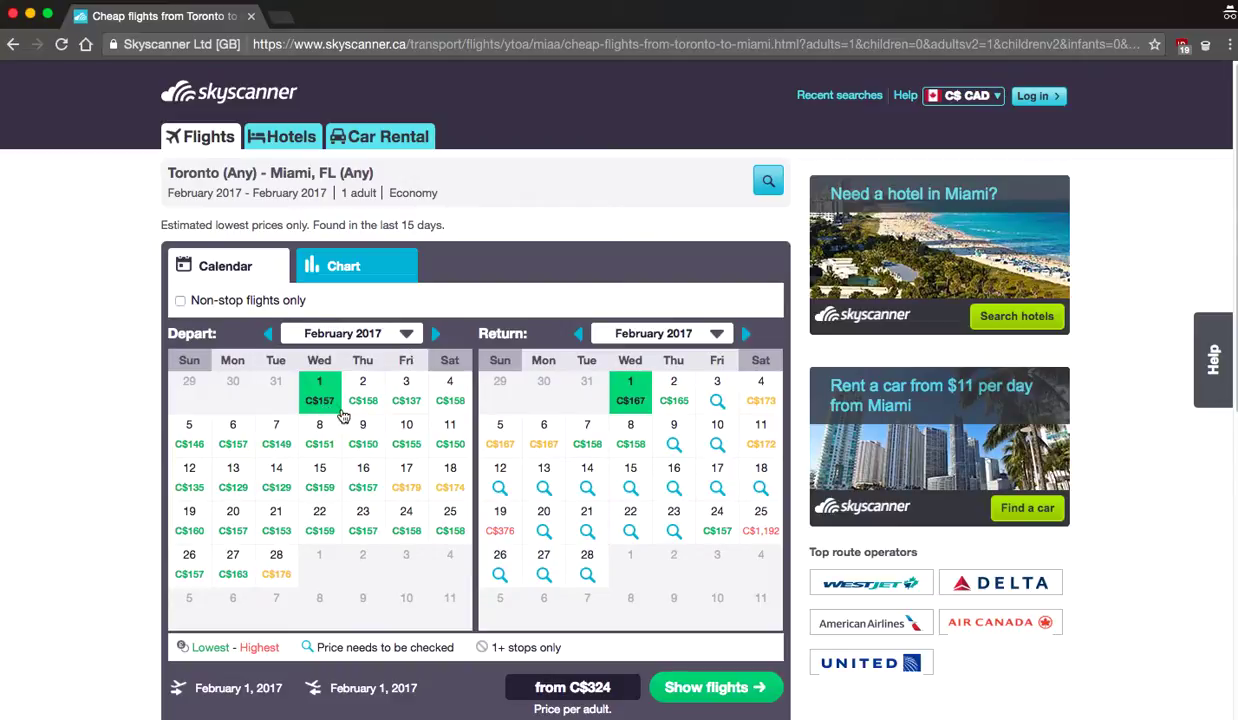
Pick February 7 departure and February 11 return on the price calendar, from C$300.
left_click(275, 435)
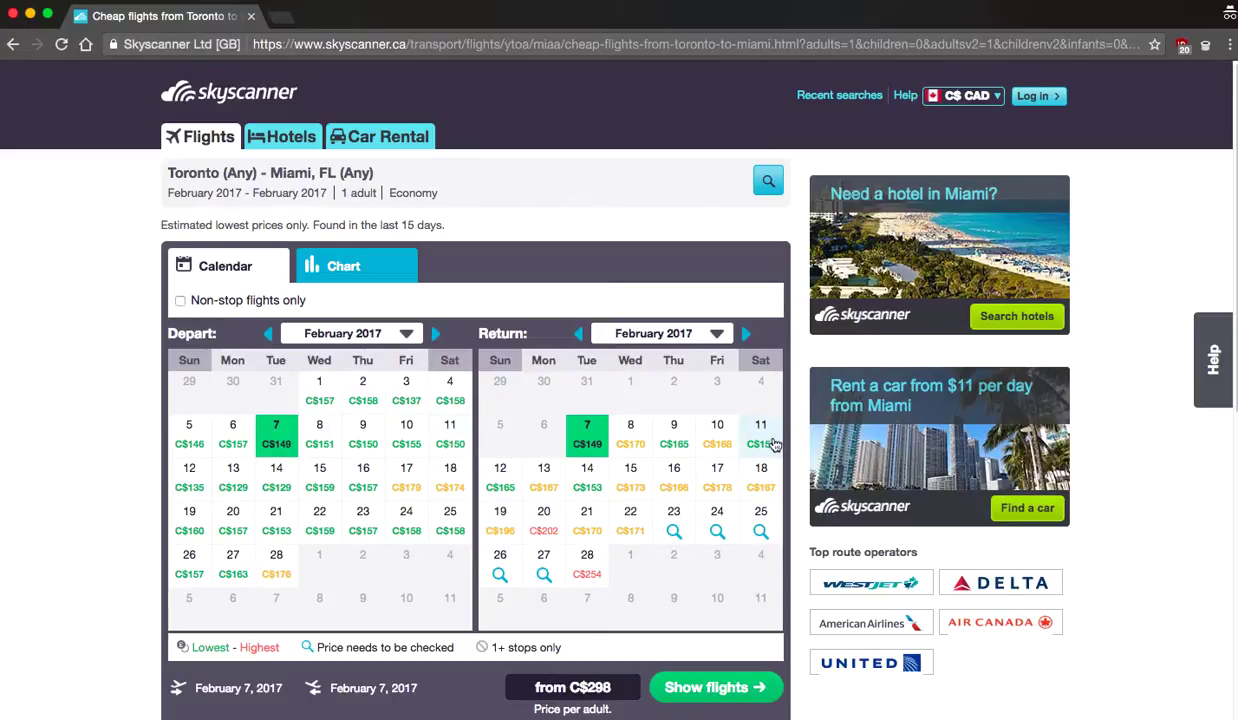
left_click(772, 443)
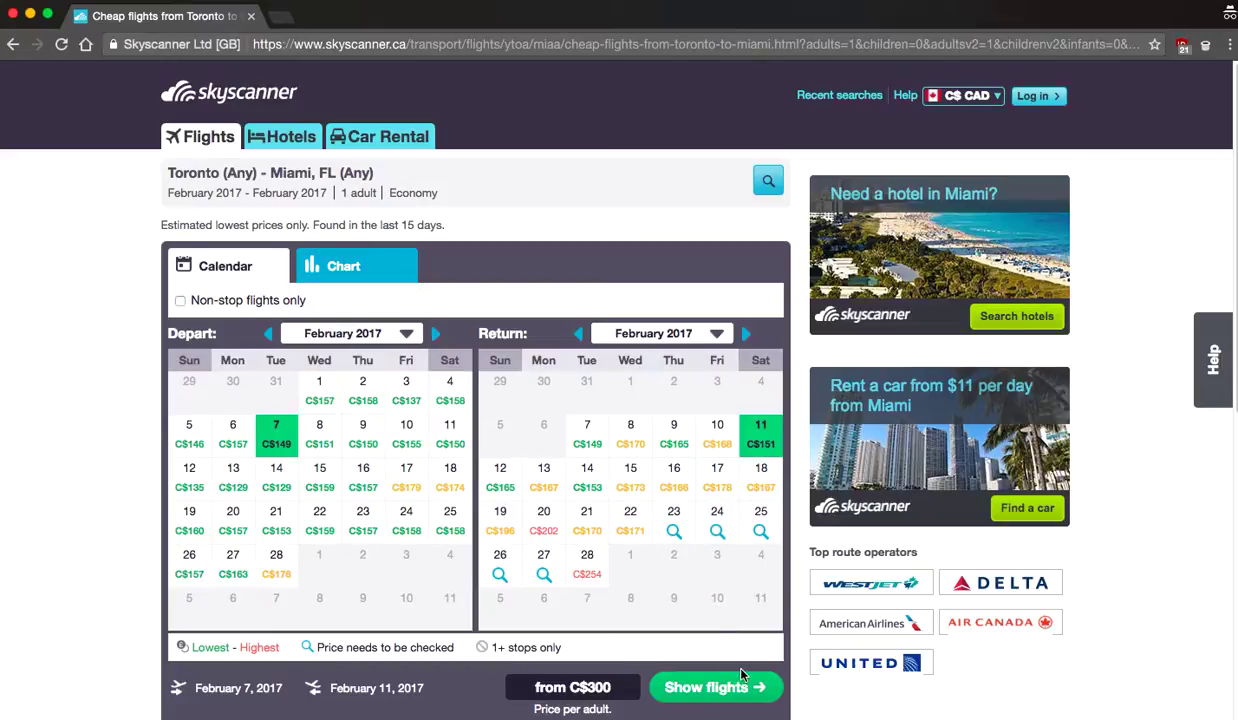
scroll(728, 666, "down", 1)
scroll(728, 670, "down", 1)
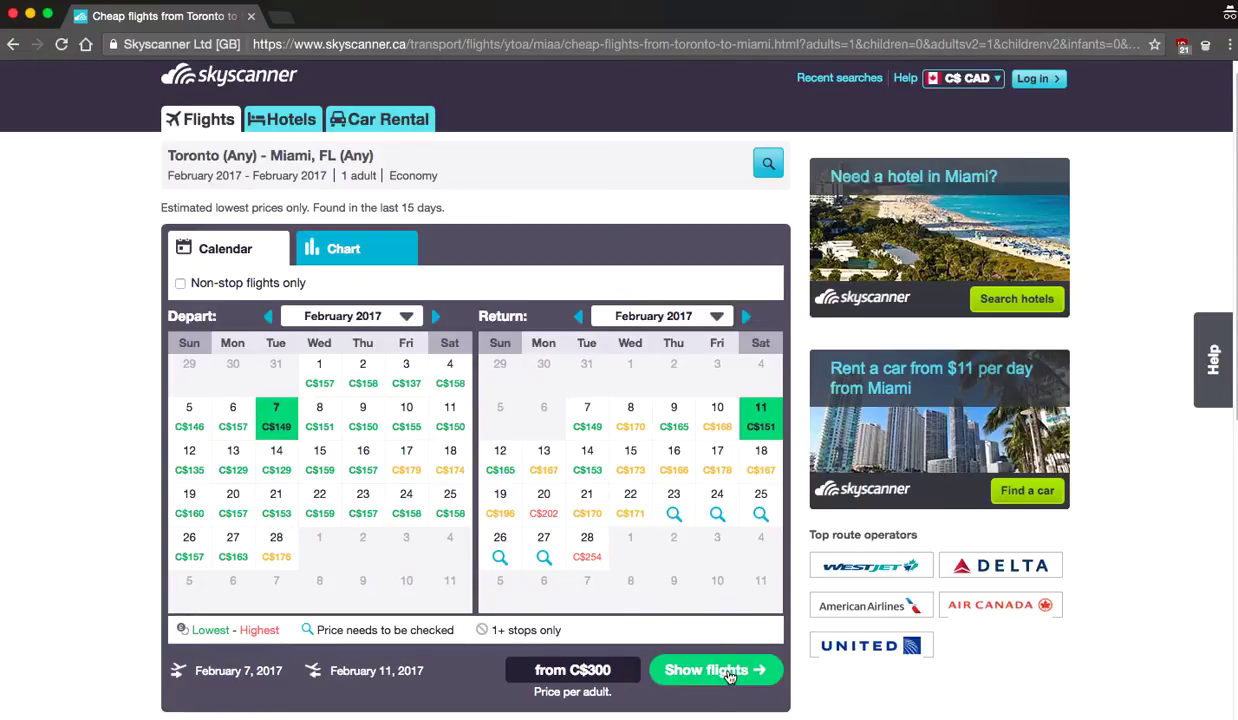
Show the Toronto–Miami flight list for Tue, Feb 7 to Sat, Feb 11.
left_click(728, 677)
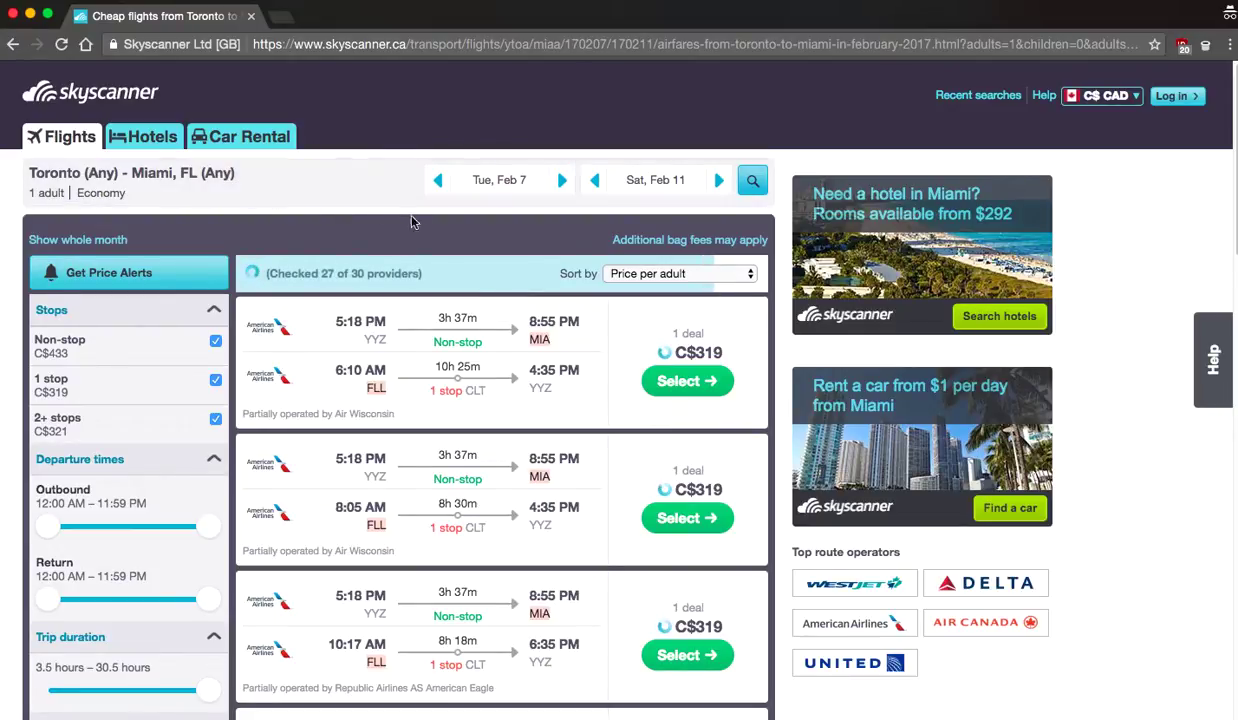
Uncheck 2+ stops and 1 stop so only the 33 non-stop flights remain.
scroll(480, 250, "down", 1)
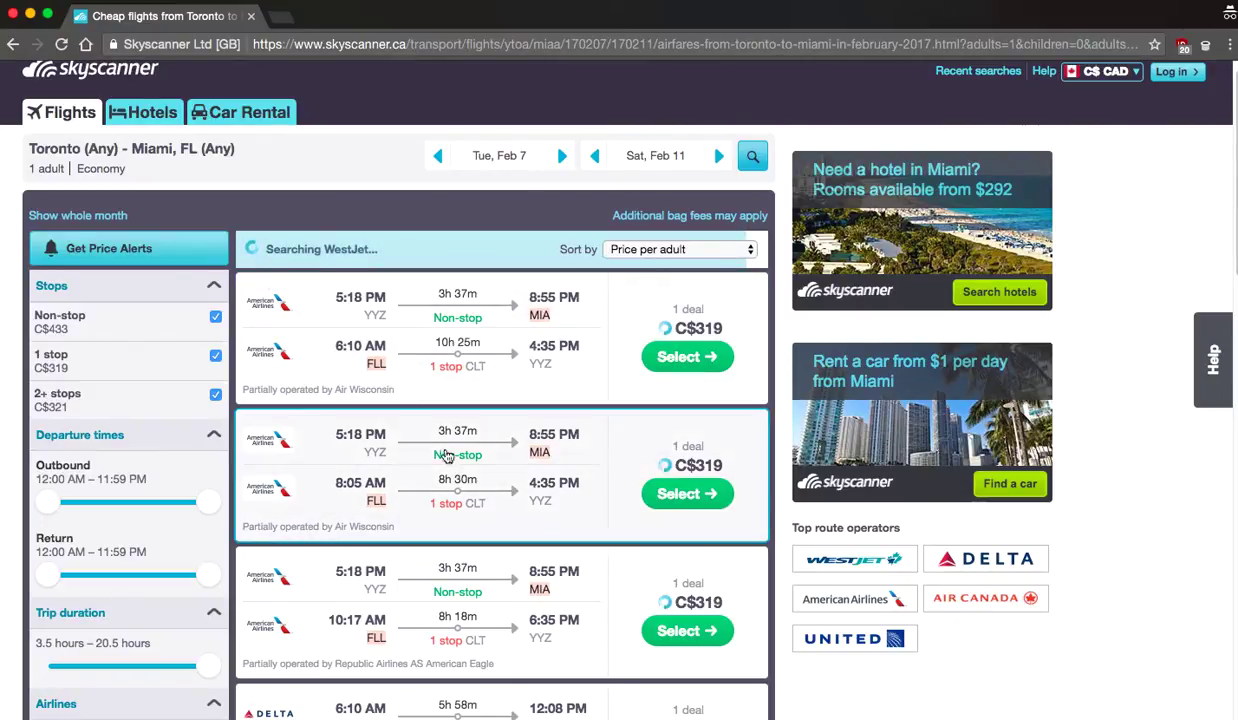
mouse_move(470, 366)
scroll(539, 422, "down", 1)
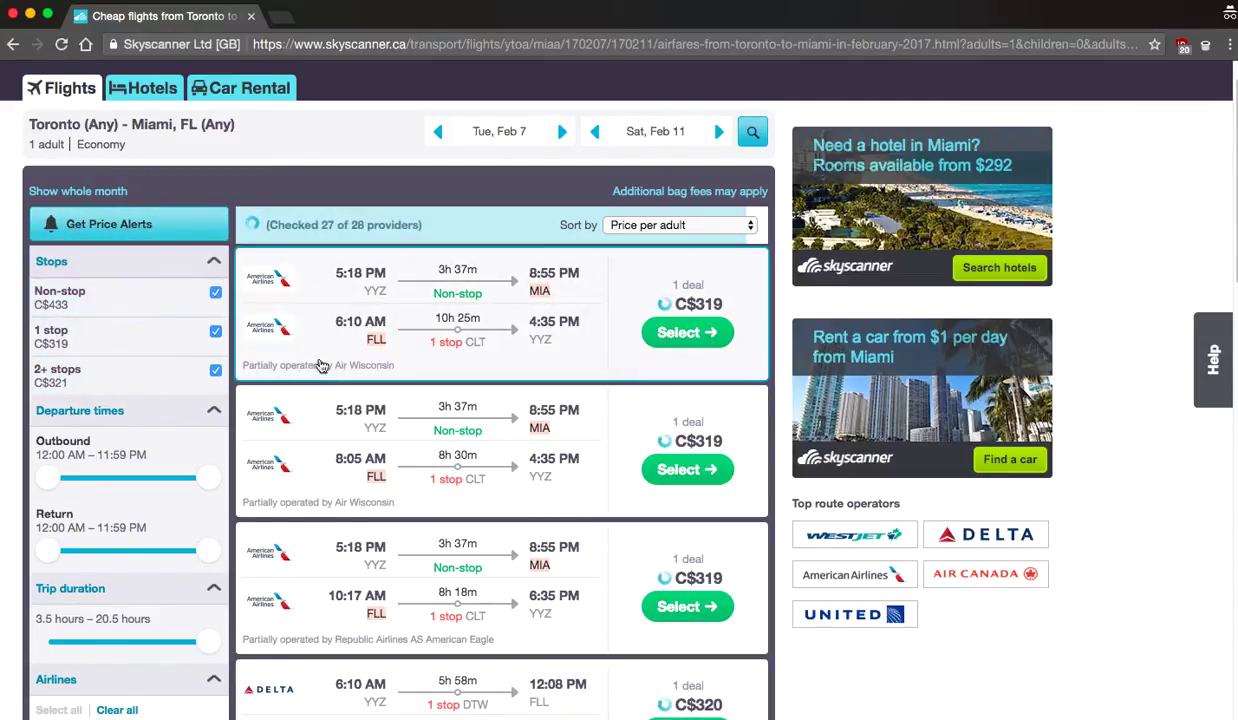
left_click(215, 370)
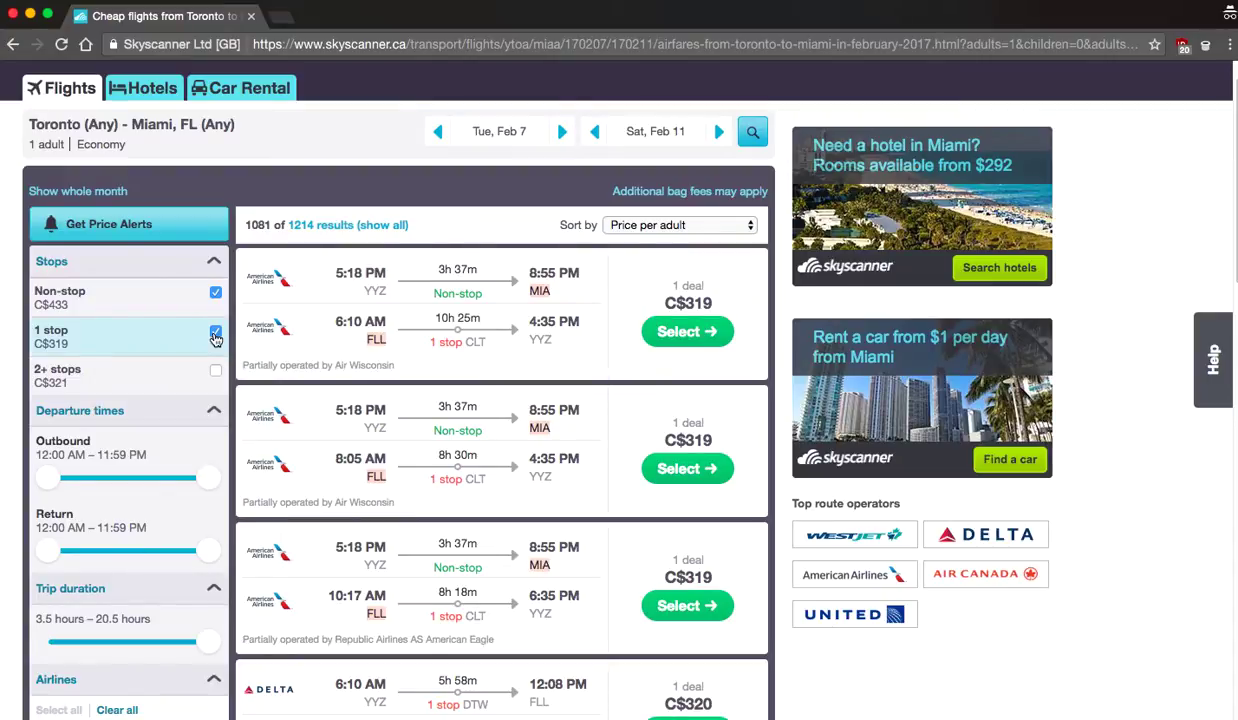
left_click(215, 334)
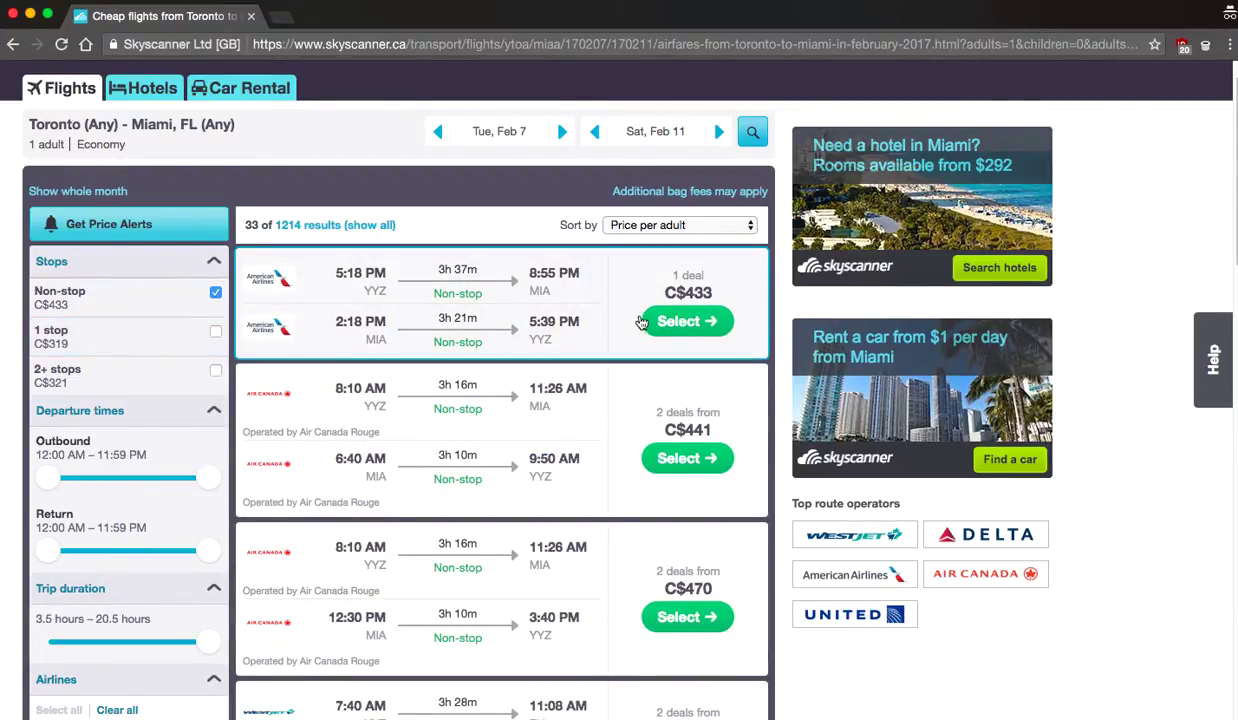
scroll(630, 325, "down", 1)
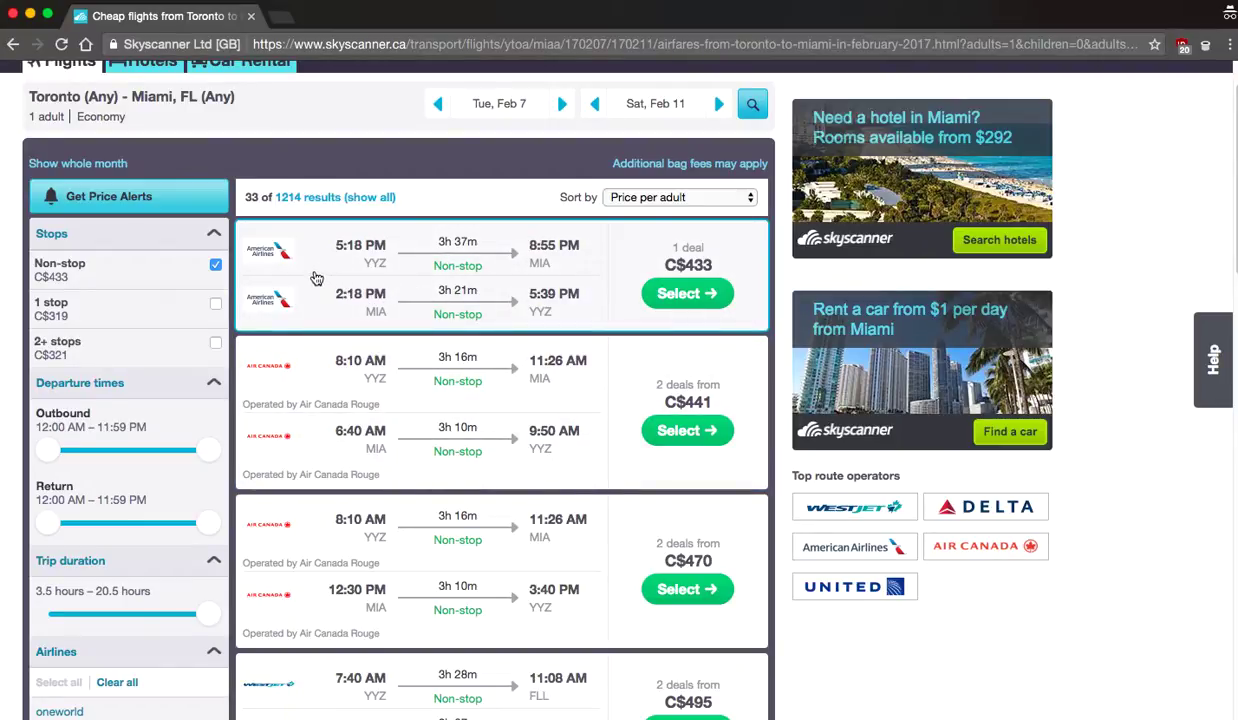
Select the C$433 American Airlines non-stop fare and continue to book with American Airlines.
left_click(697, 297)
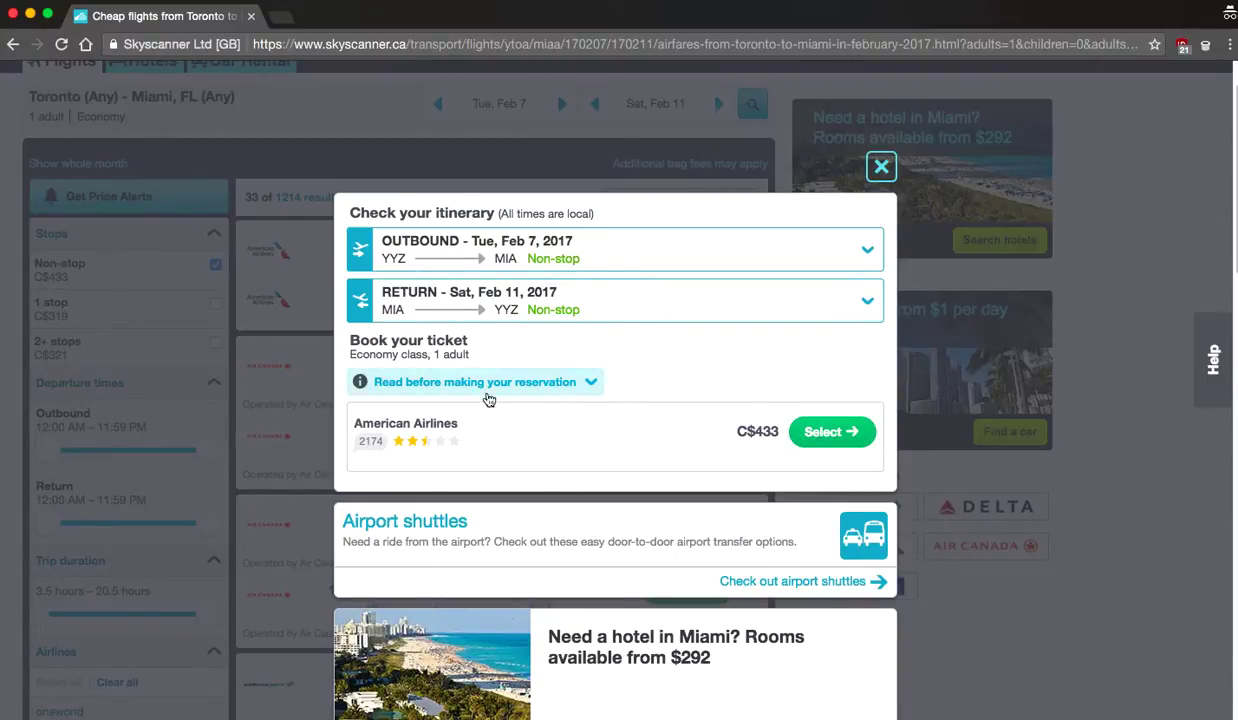
left_click(829, 432)
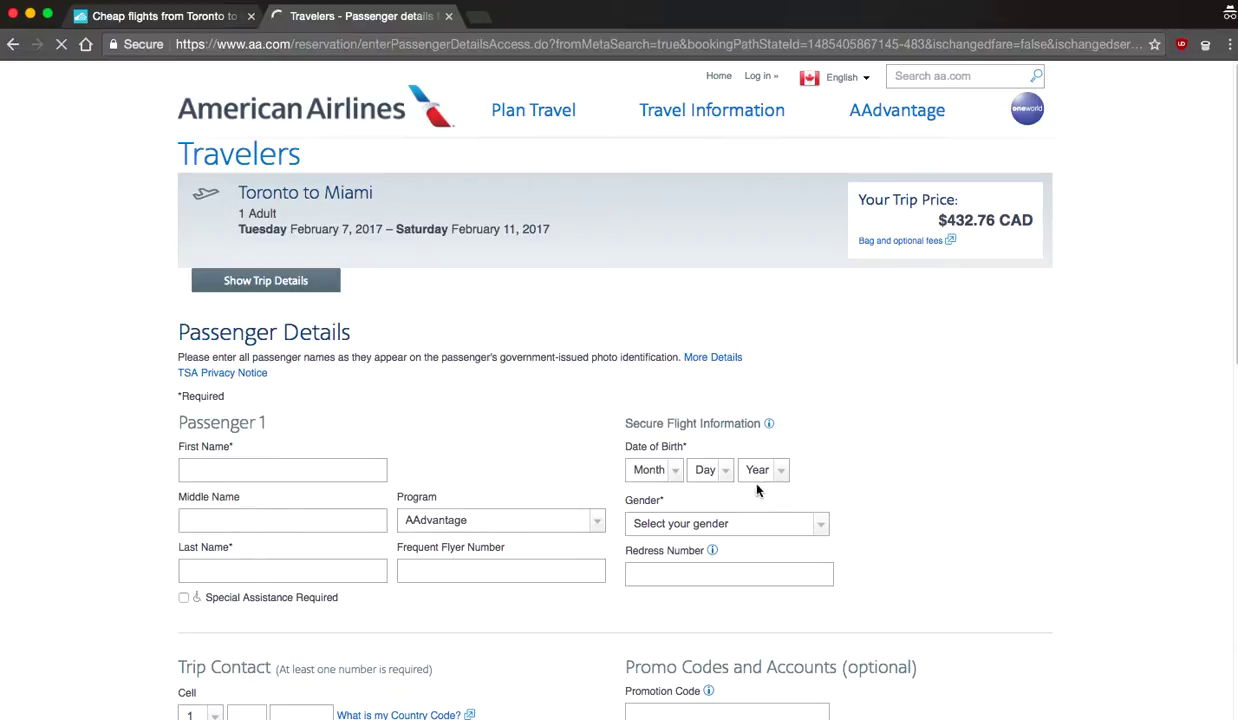
Accept the cookie notice and scroll through the $432.76 CAD Passenger Details form.
left_click(780, 498)
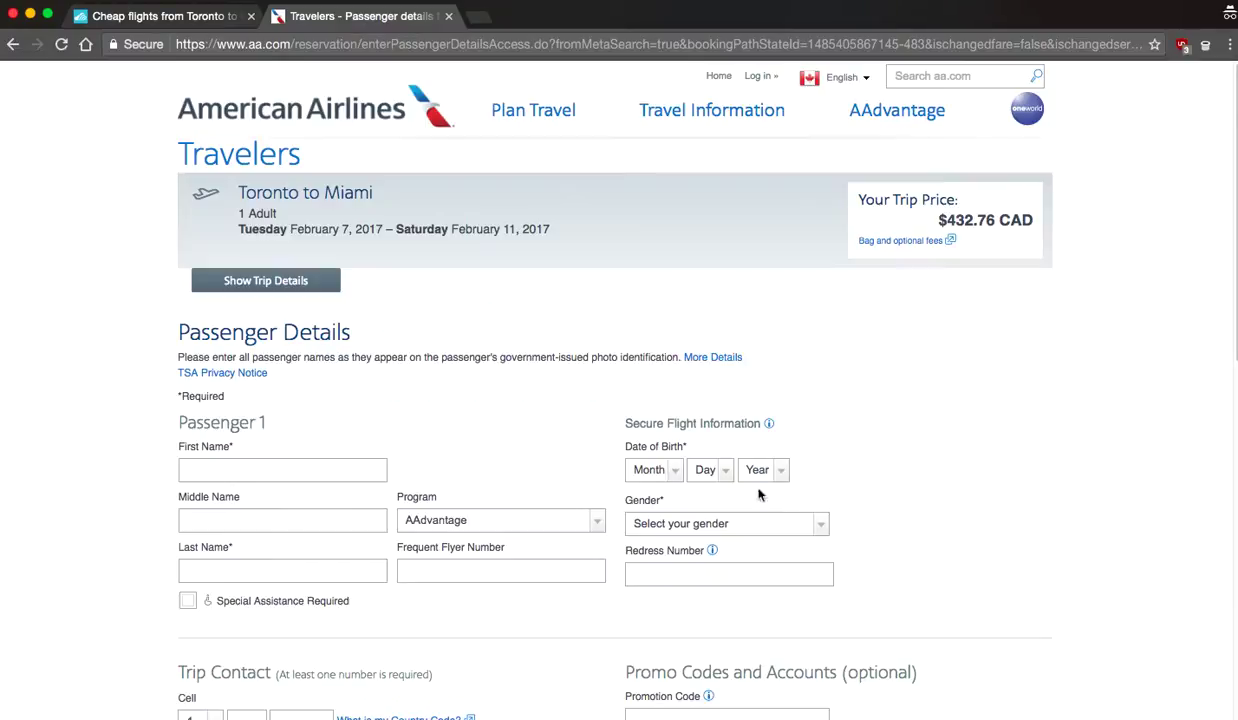
scroll(88, 510, "down", 3)
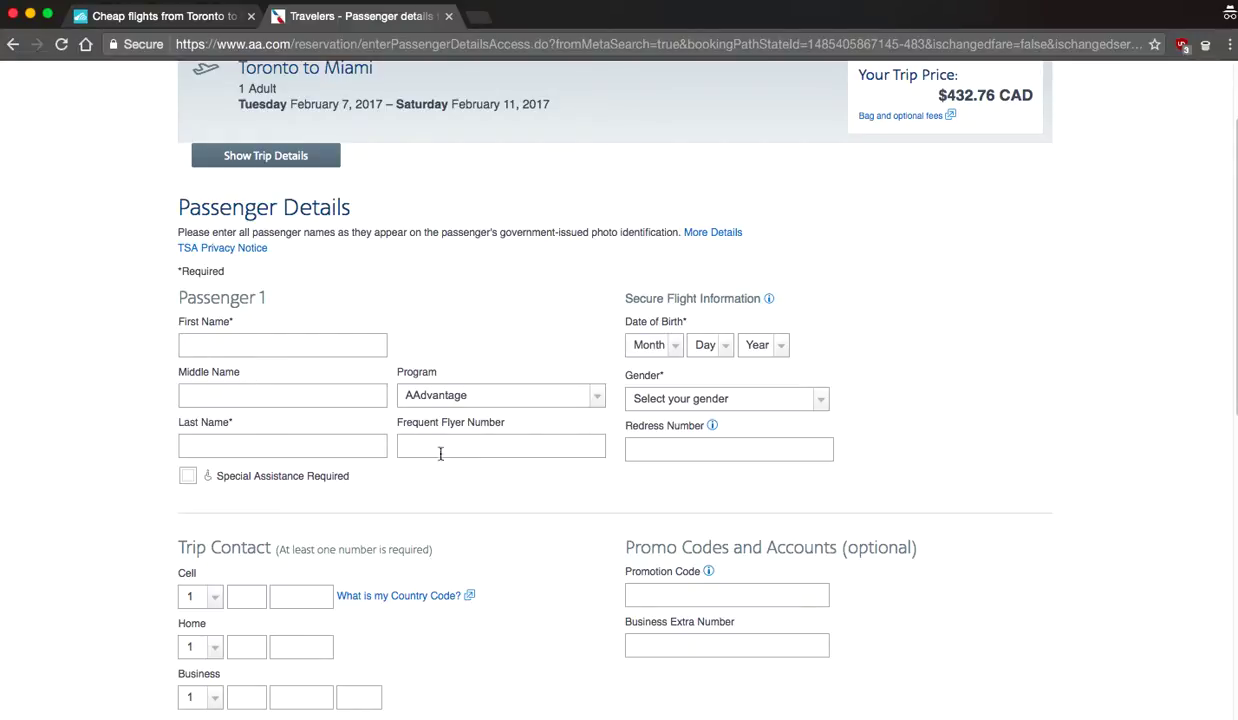
scroll(717, 526, "down", 3)
scroll(696, 511, "down", 4)
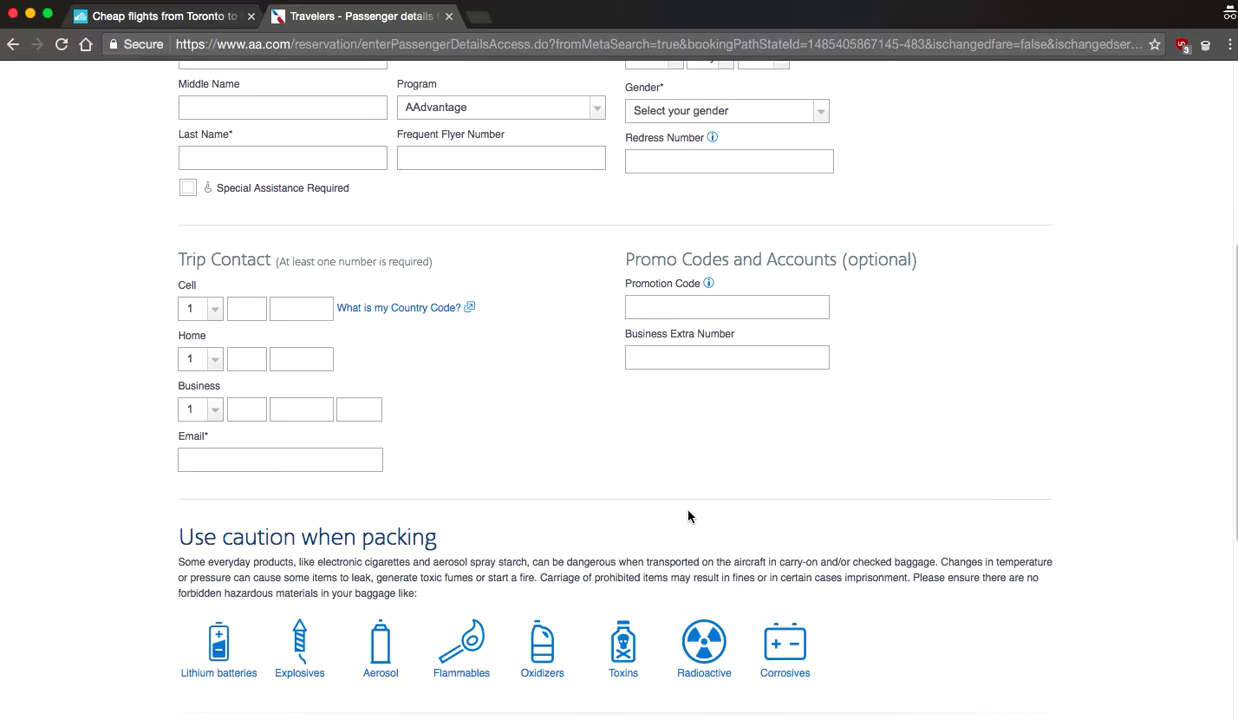
scroll(640, 525, "down", 3)
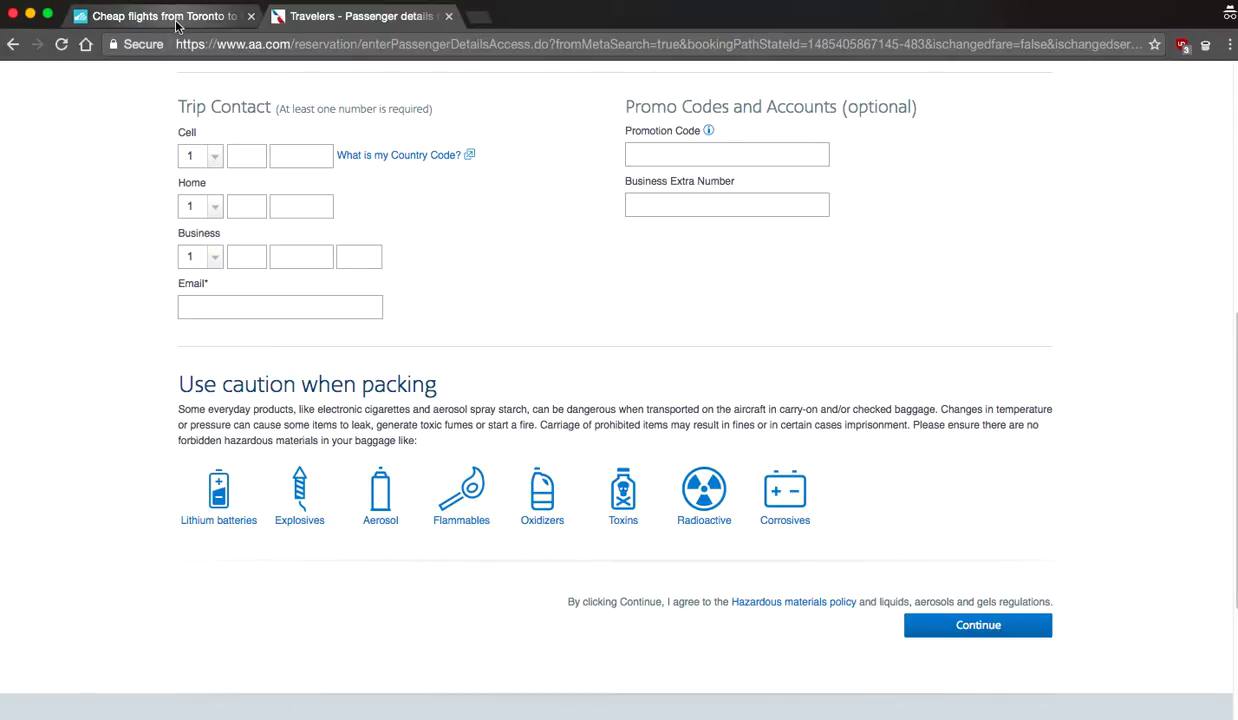
Return to the Skyscanner search form and change the destination from Miami to Everywhere.
scroll(597, 309, "up", 6)
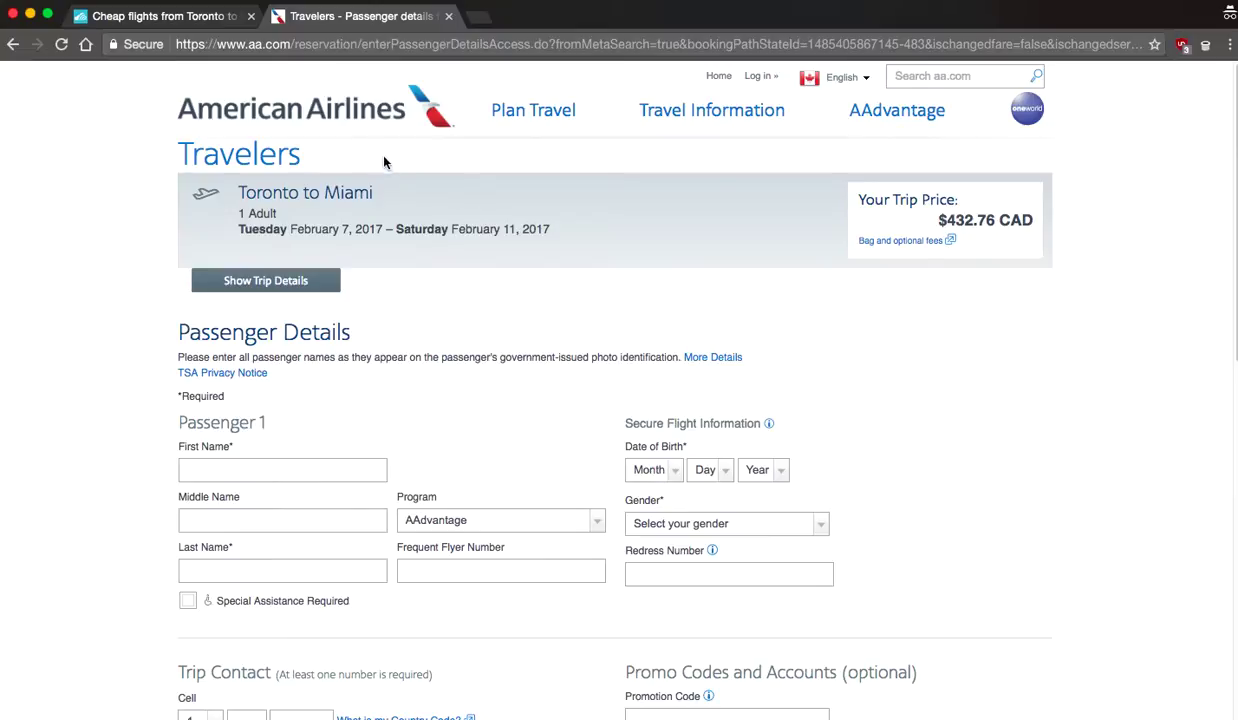
left_click(147, 17)
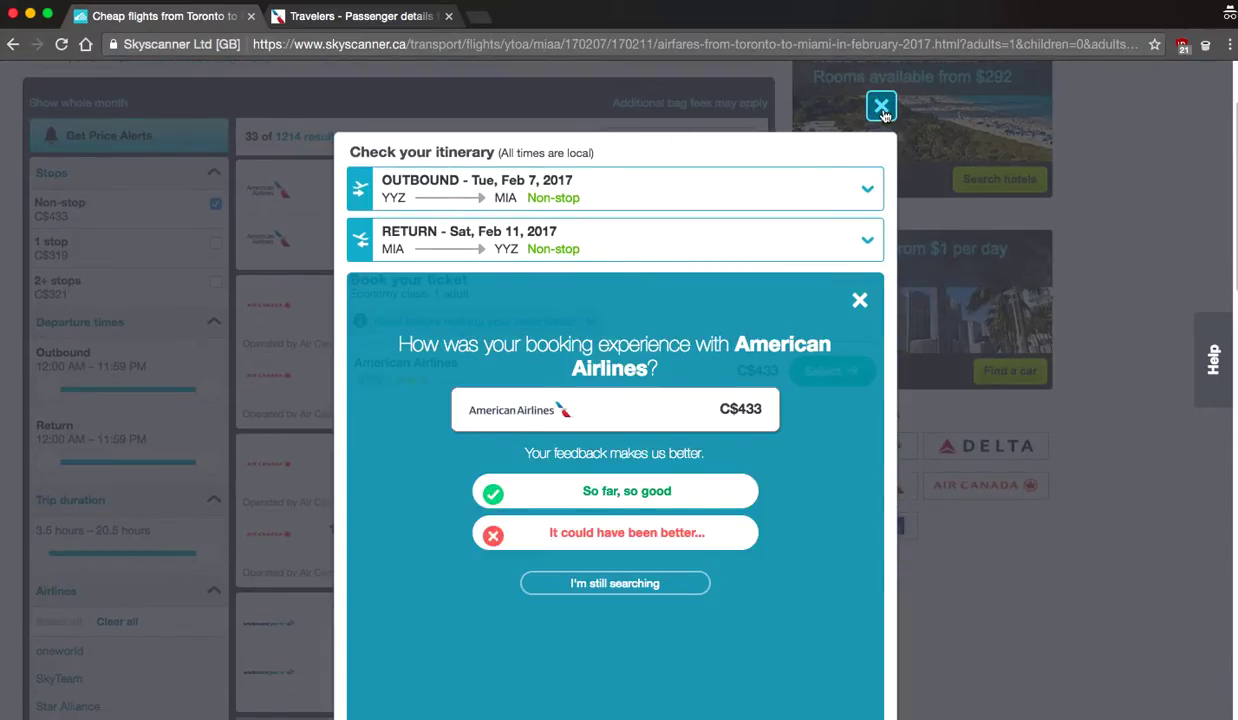
left_click(881, 107)
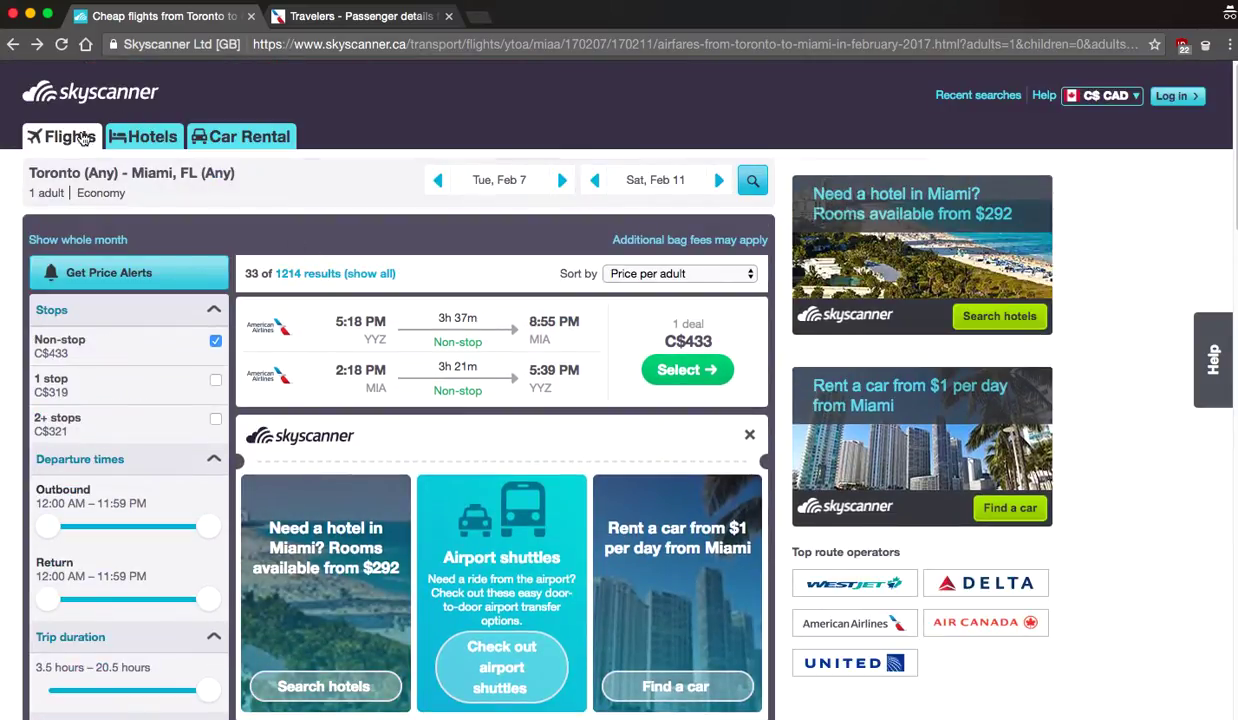
left_click(85, 138)
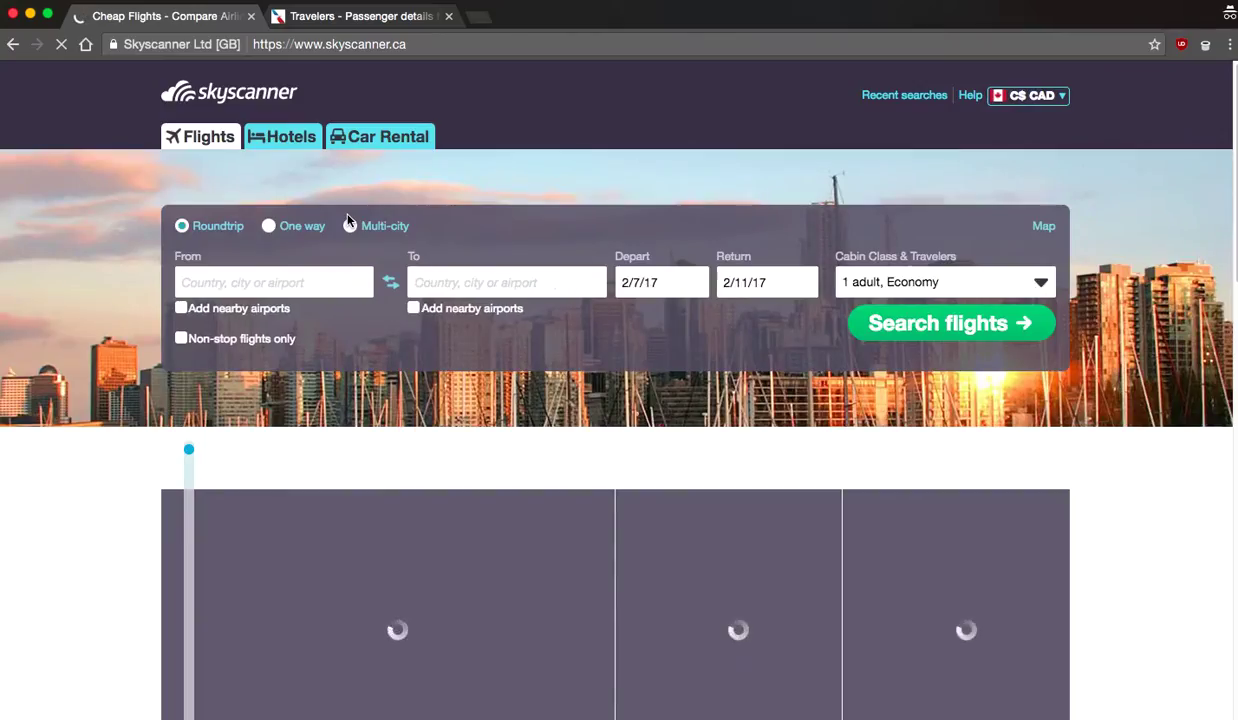
left_click(386, 169)
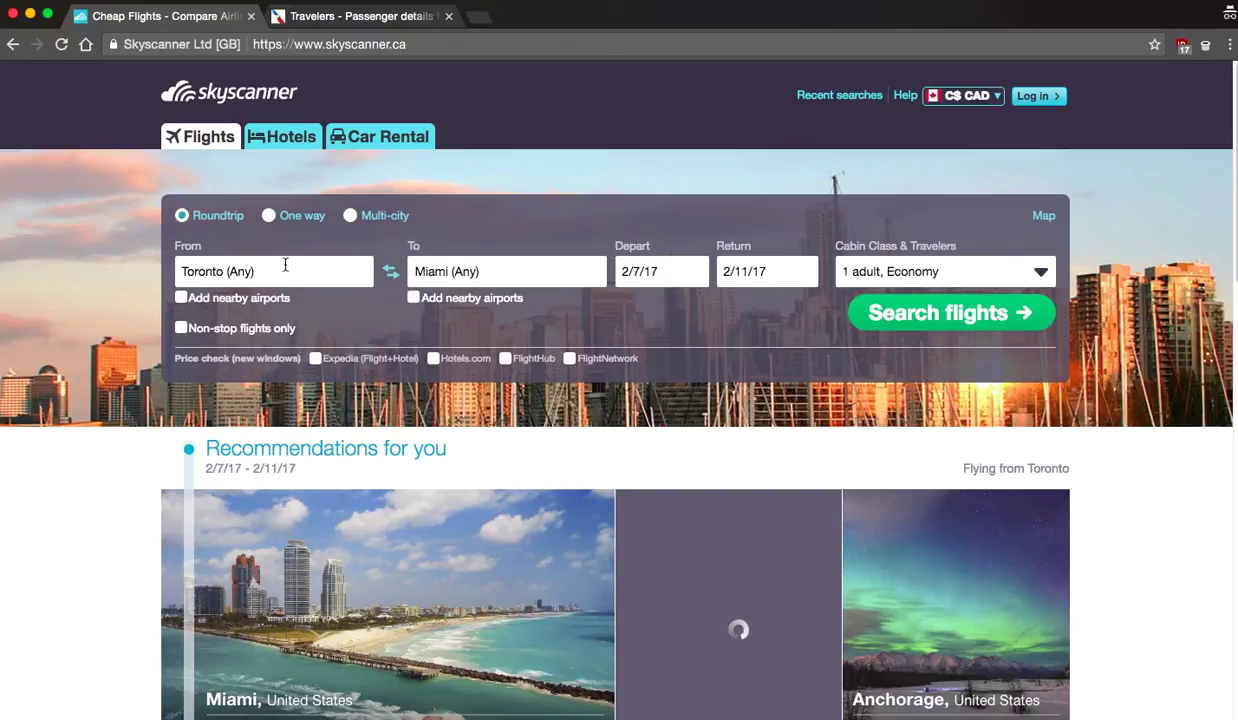
left_click(351, 268)
key("Tab")
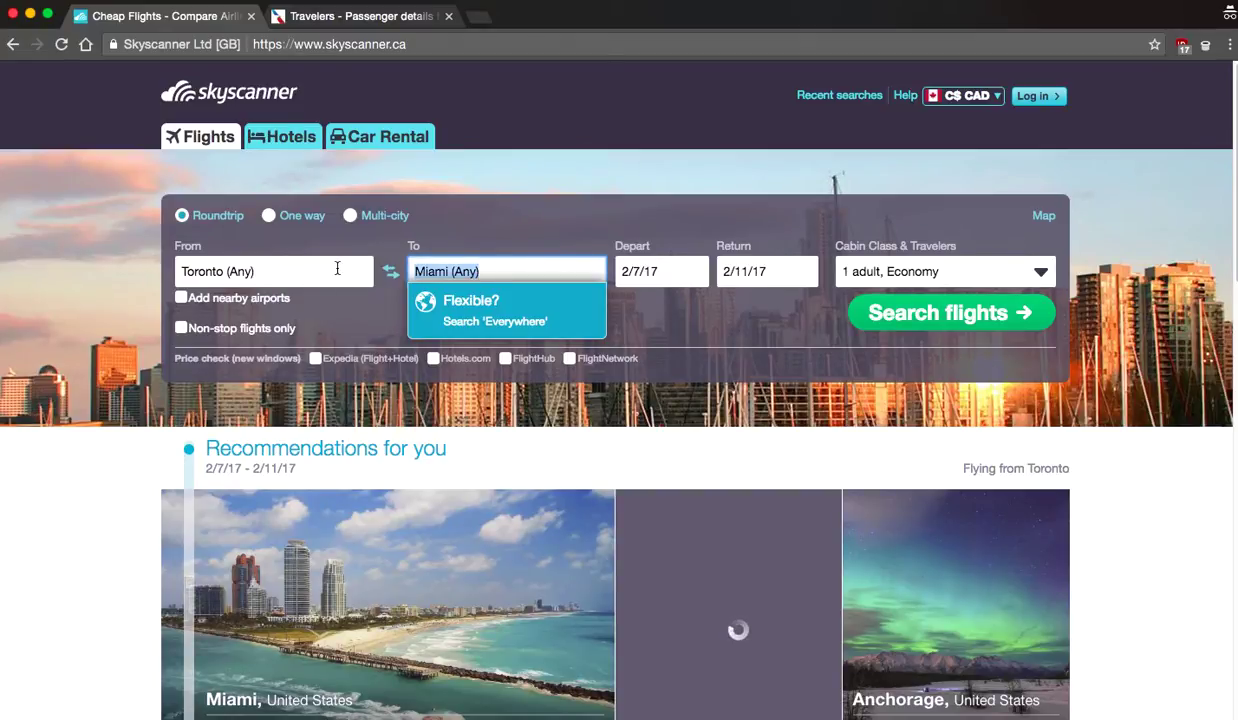
type("everyw")
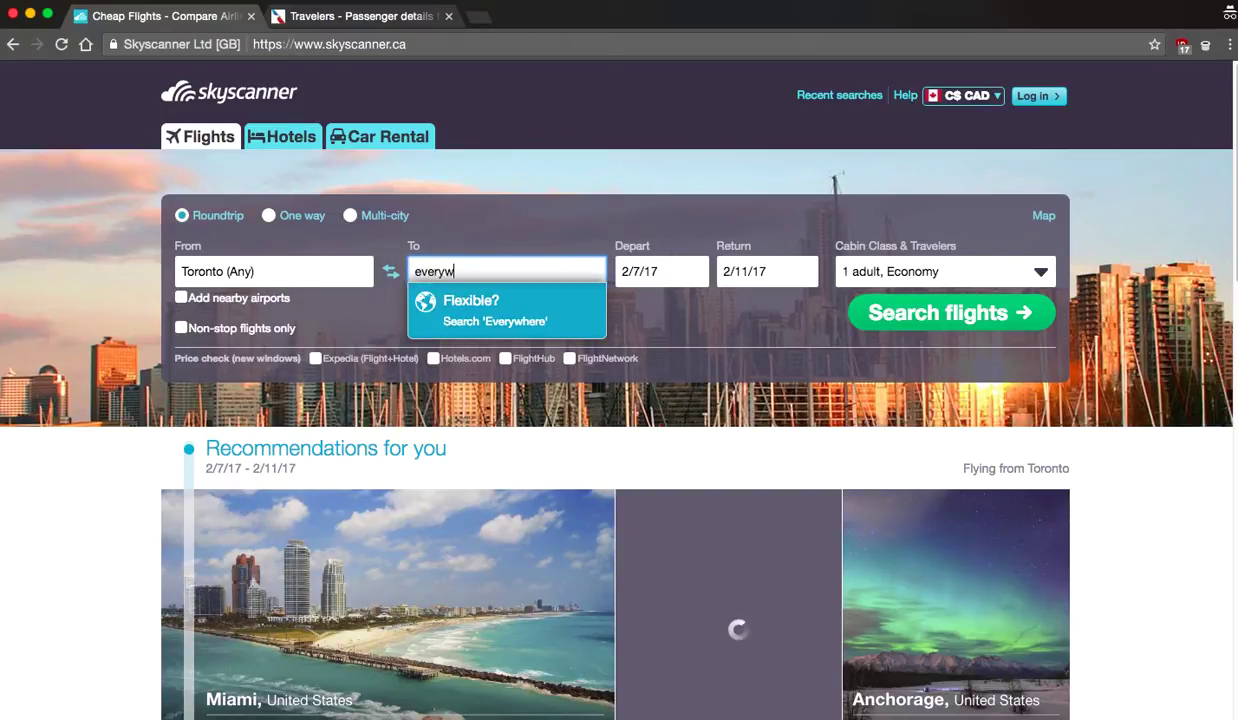
type("here")
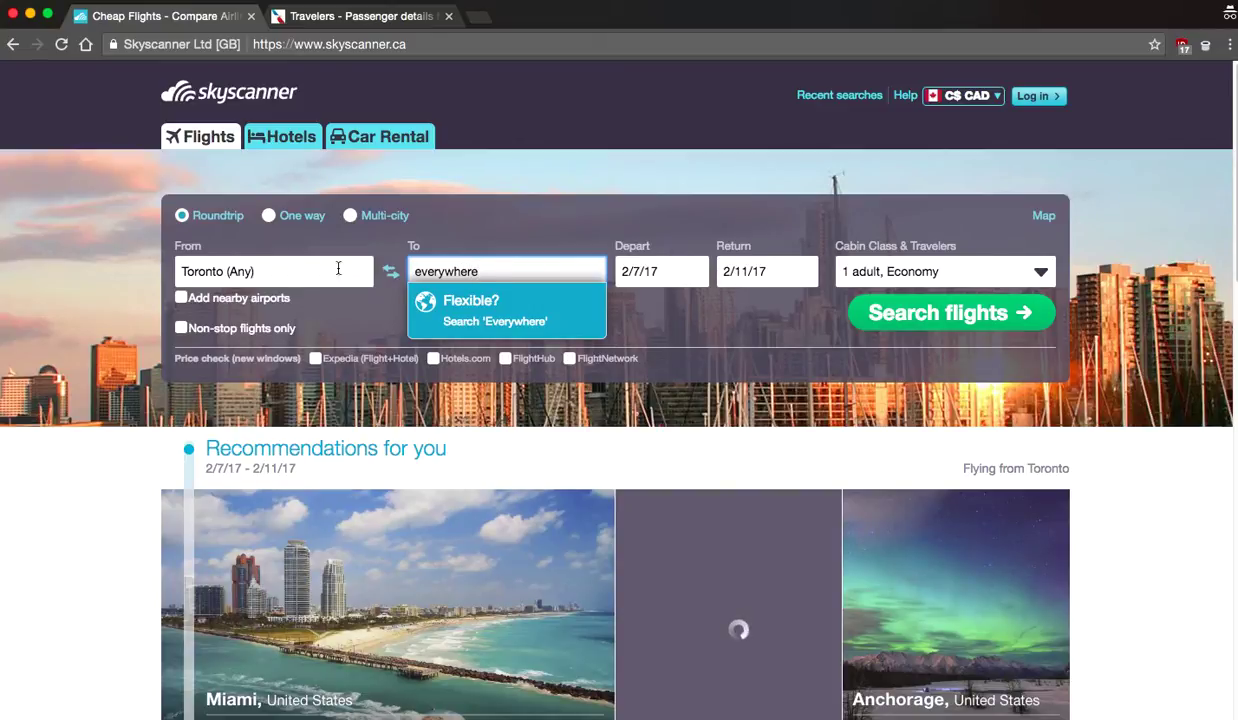
left_click(520, 312)
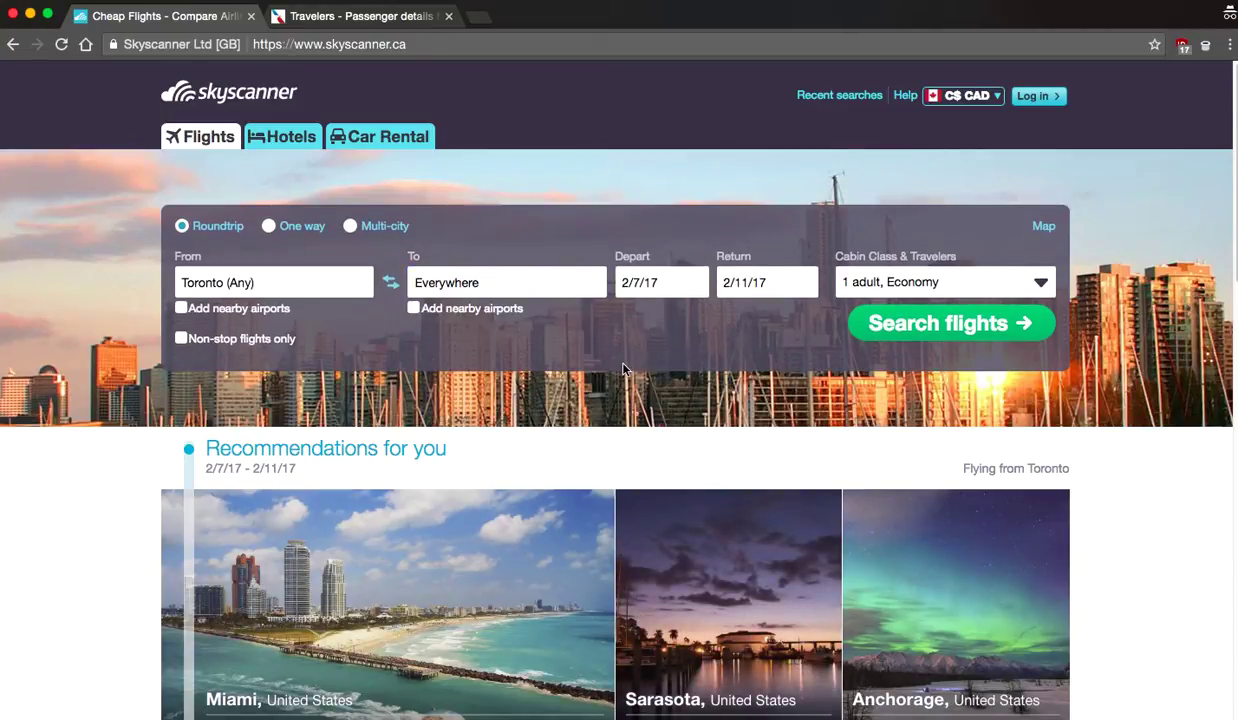
Set whole month February 2017 for both dates, tick Non-stop, and search.
left_click(660, 280)
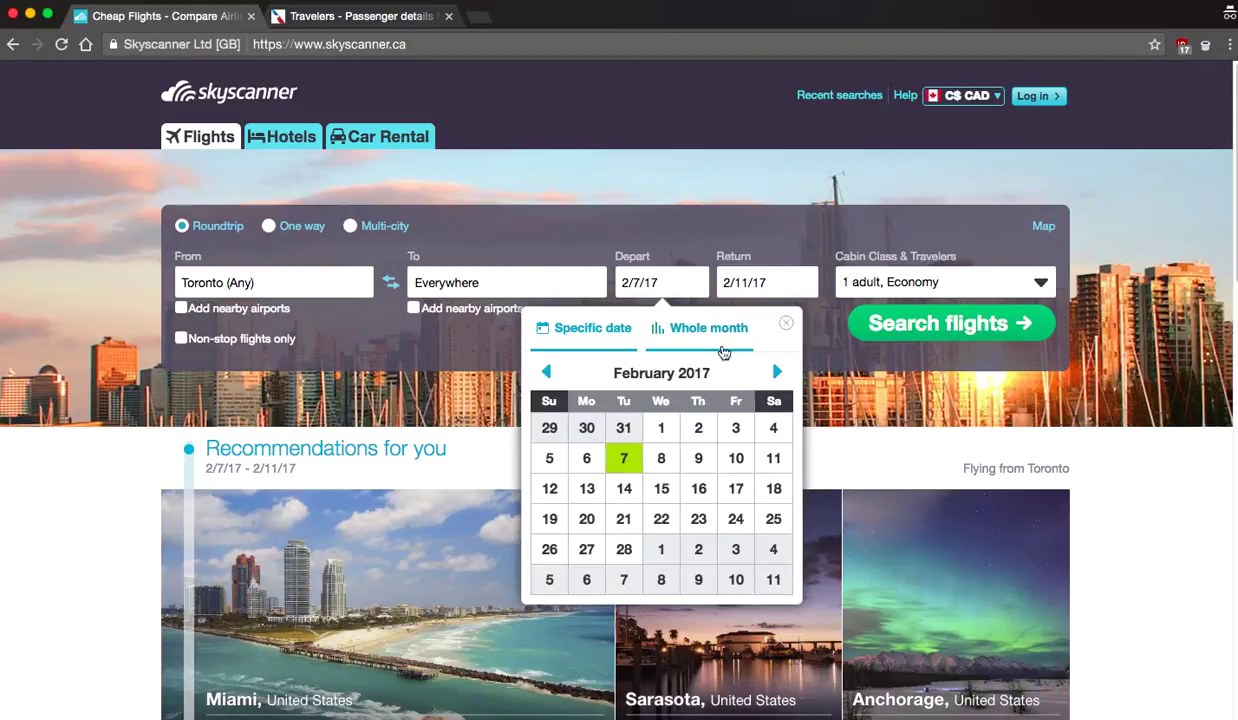
left_click(727, 341)
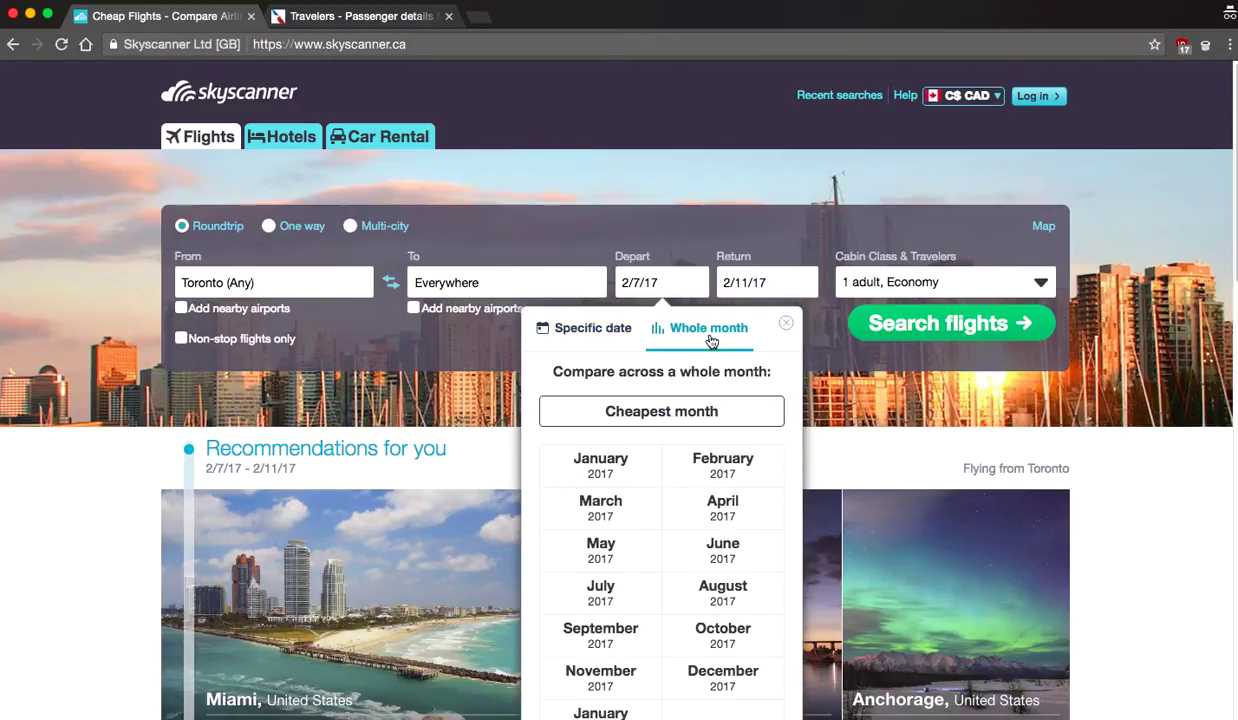
left_click(686, 479)
left_click(740, 284)
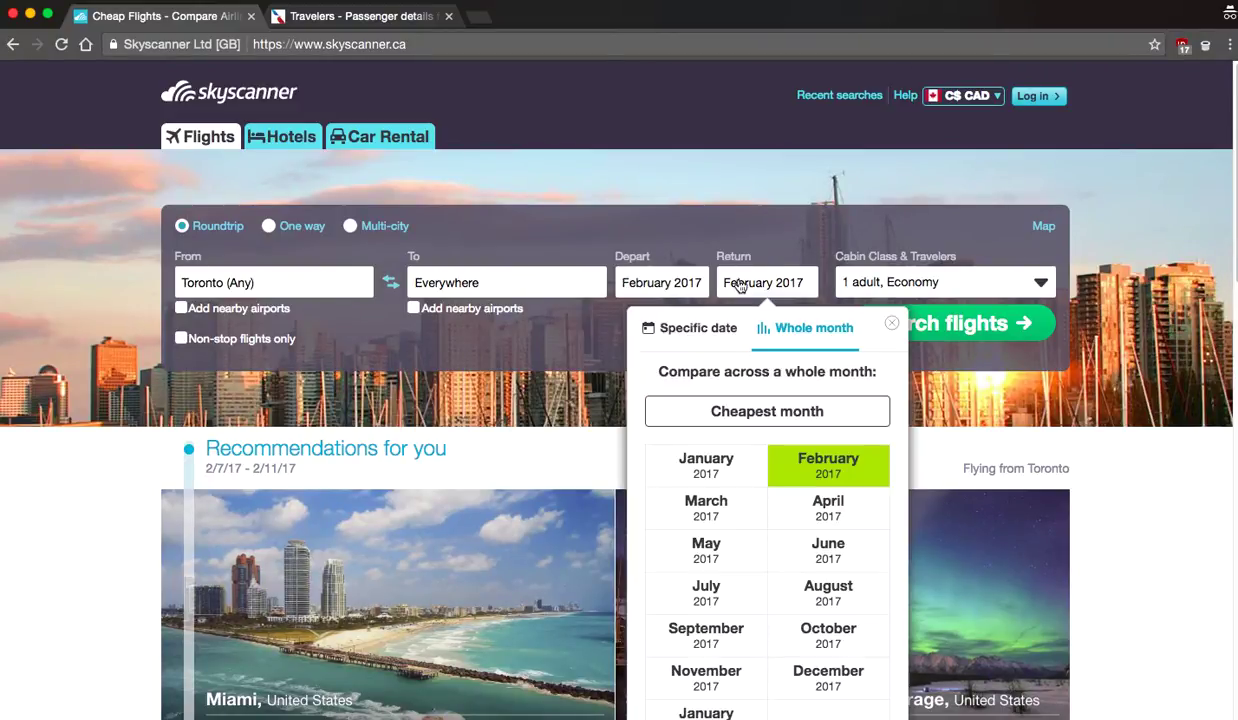
left_click(808, 455)
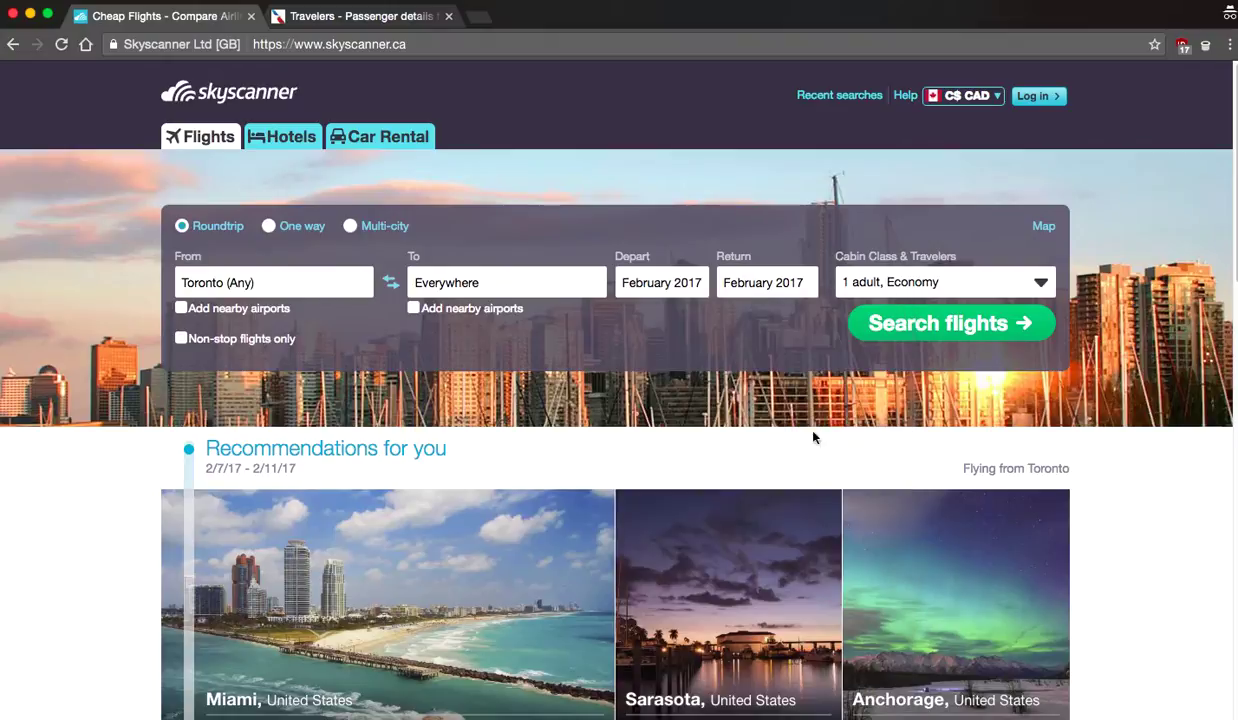
left_click(200, 342)
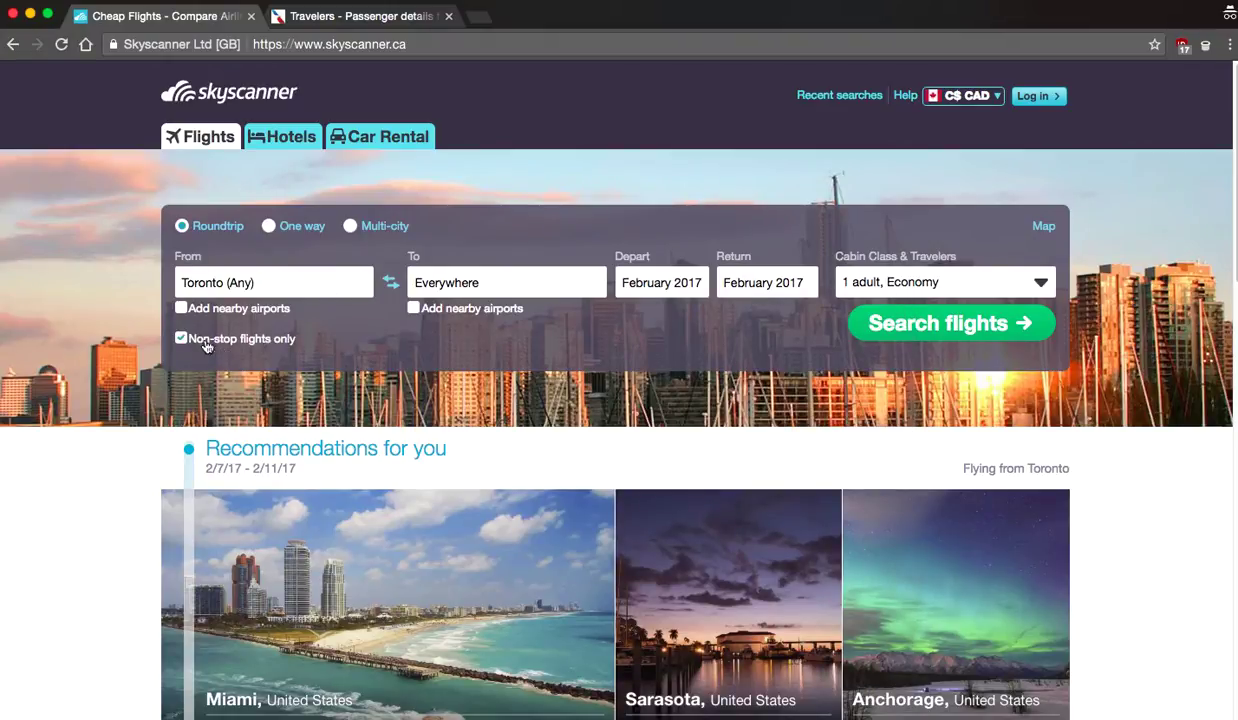
left_click(985, 338)
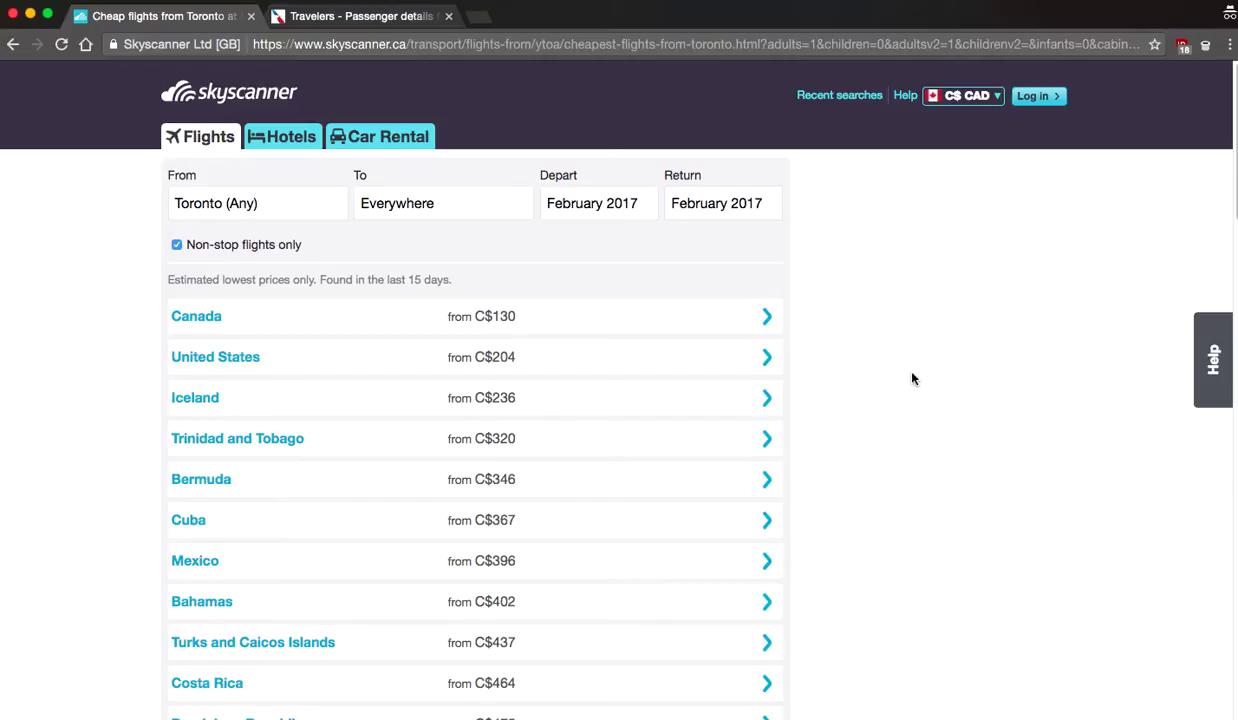
Scroll the price-sorted destinations from Canada C$130 through Cuba C$367 to Dominican Republic C$475.
scroll(459, 345, "down", 1)
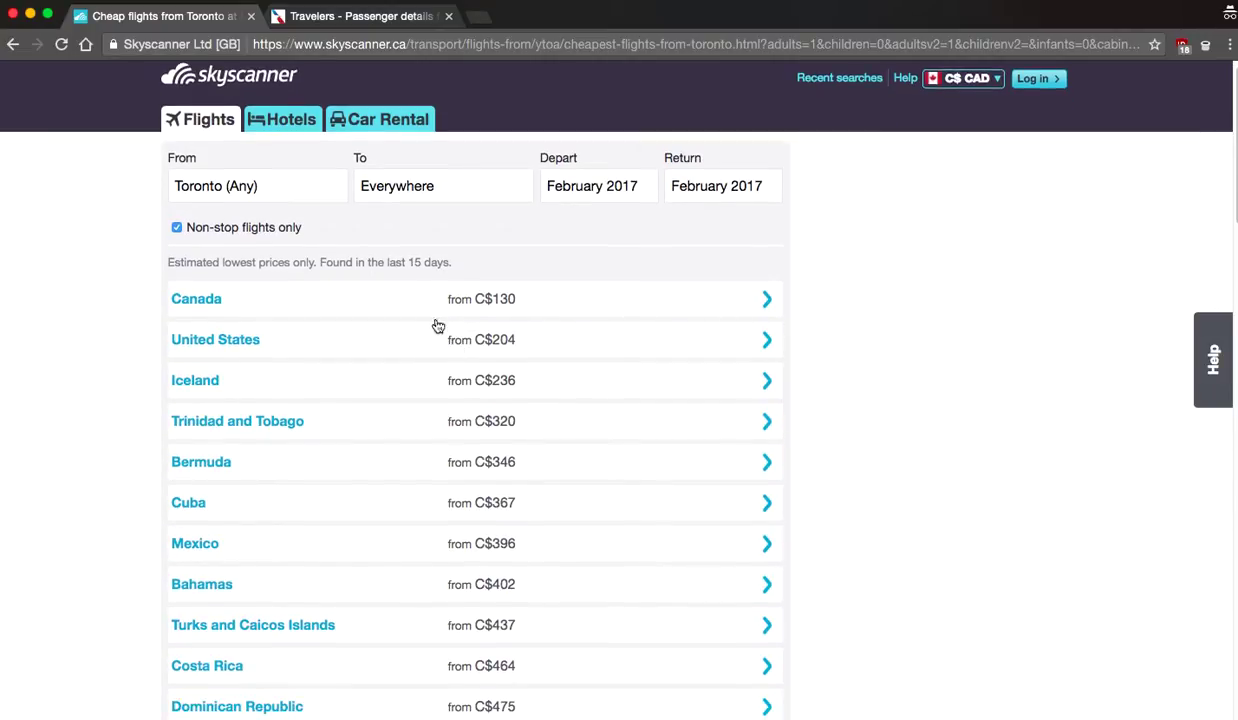
scroll(820, 325, "down", 1)
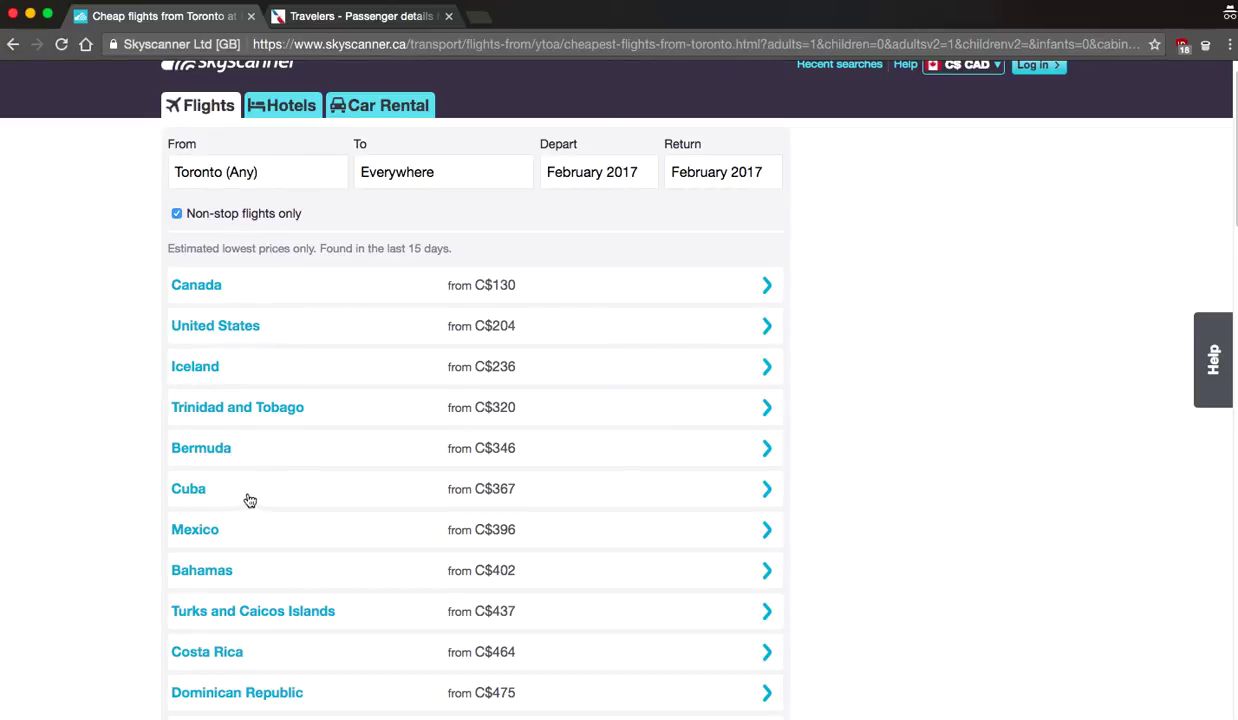
Expand Mexico in the results and open the non-stop Cancun deal from C$396.
left_click(656, 524)
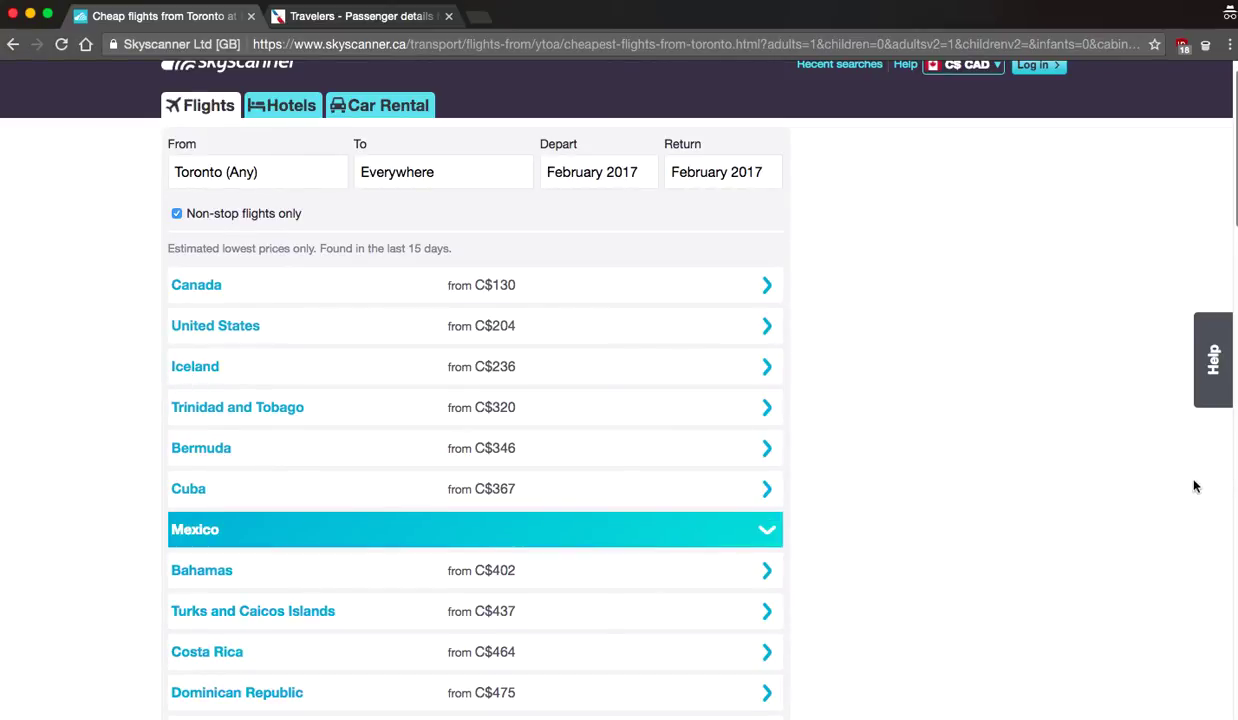
scroll(1228, 455, "down", 5)
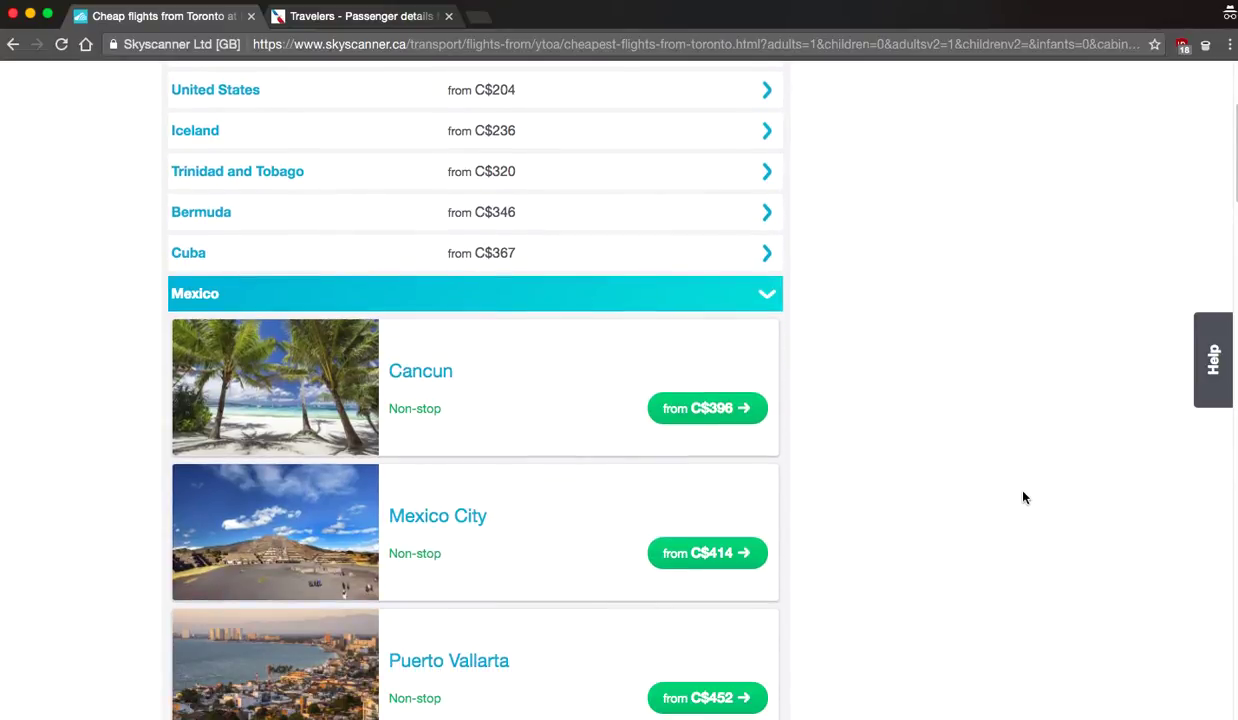
scroll(751, 491, "down", 1)
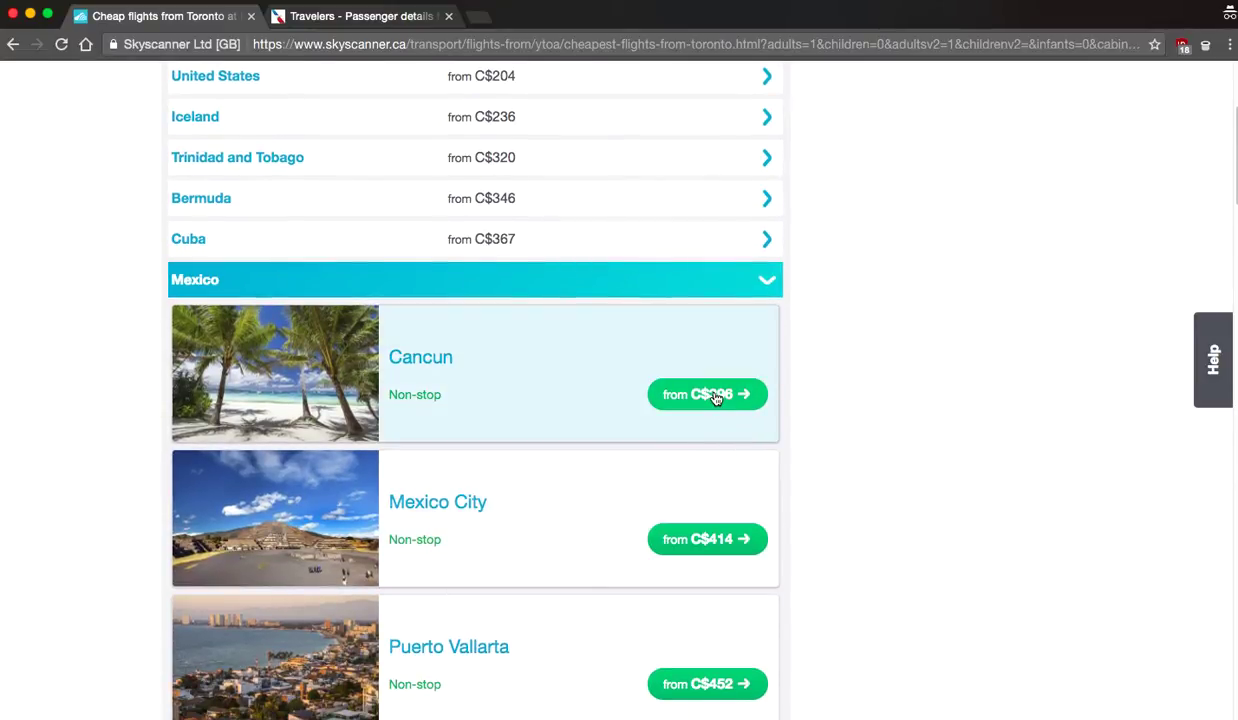
left_click(714, 396)
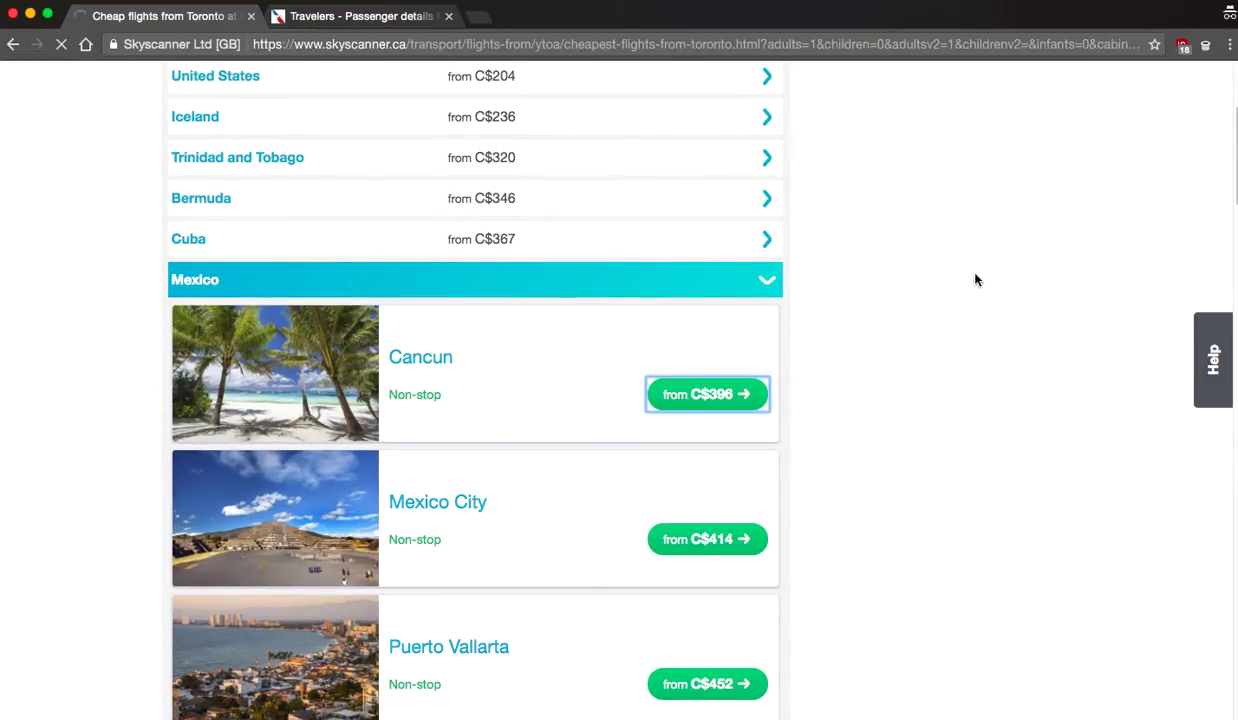